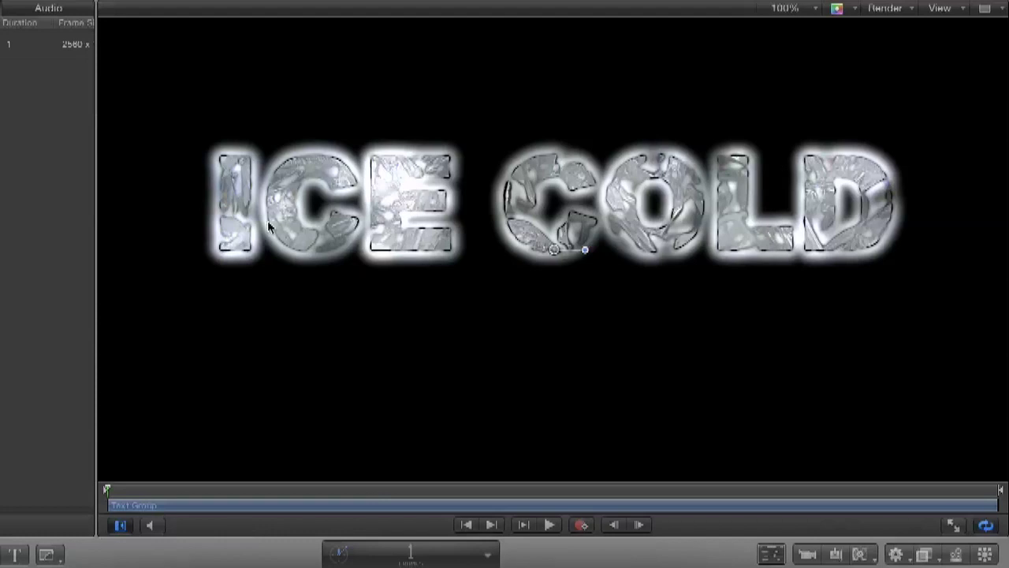
Add a new empty top-level group above Text Group and rename it 'Shard'.
{"action": "key", "text": "F8"}
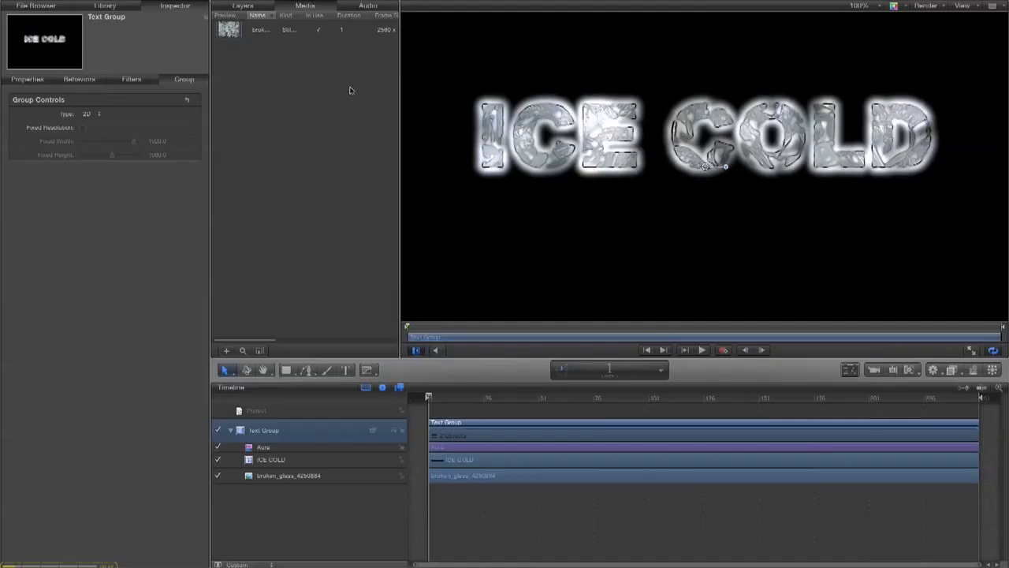
{"action": "left_click", "coordinate": [243, 7]}
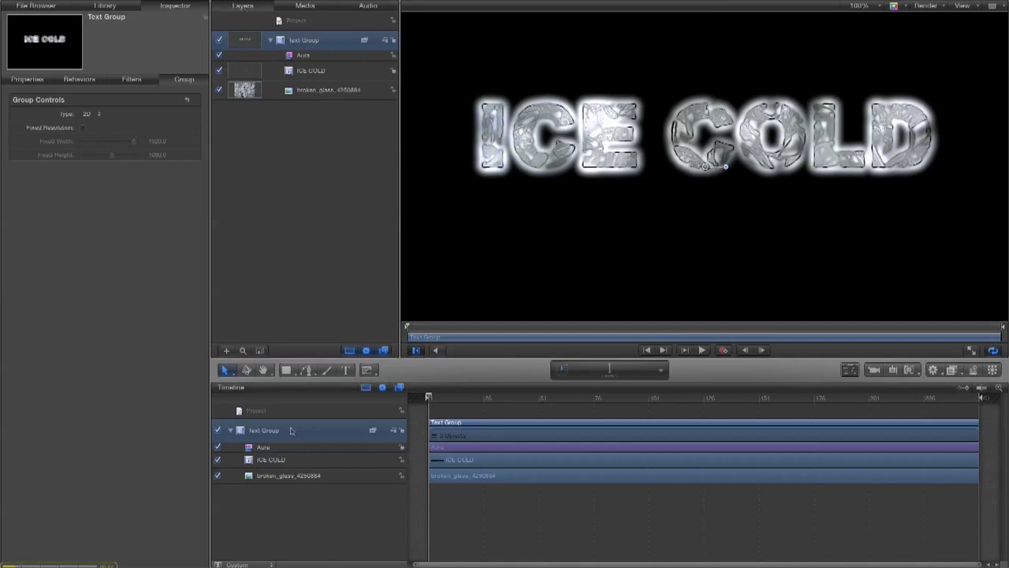
{"action": "left_click", "coordinate": [264, 414]}
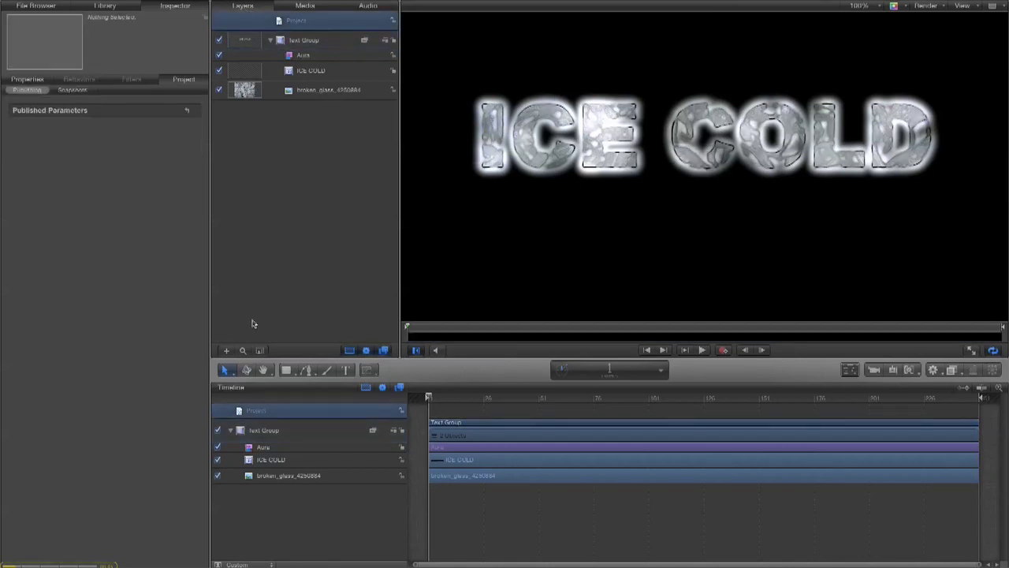
{"action": "left_click", "coordinate": [226, 350]}
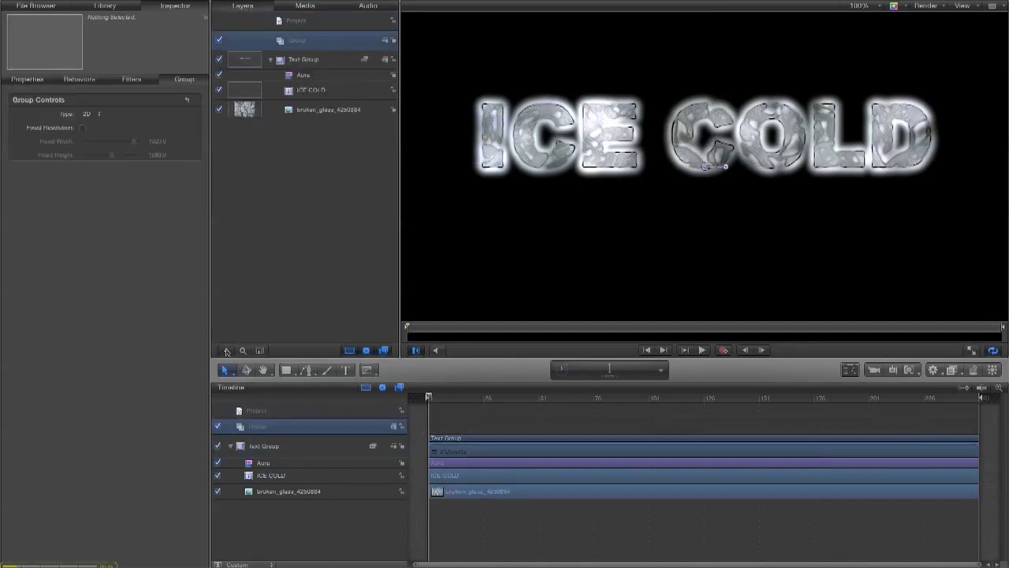
{"action": "double_click", "coordinate": [257, 426]}
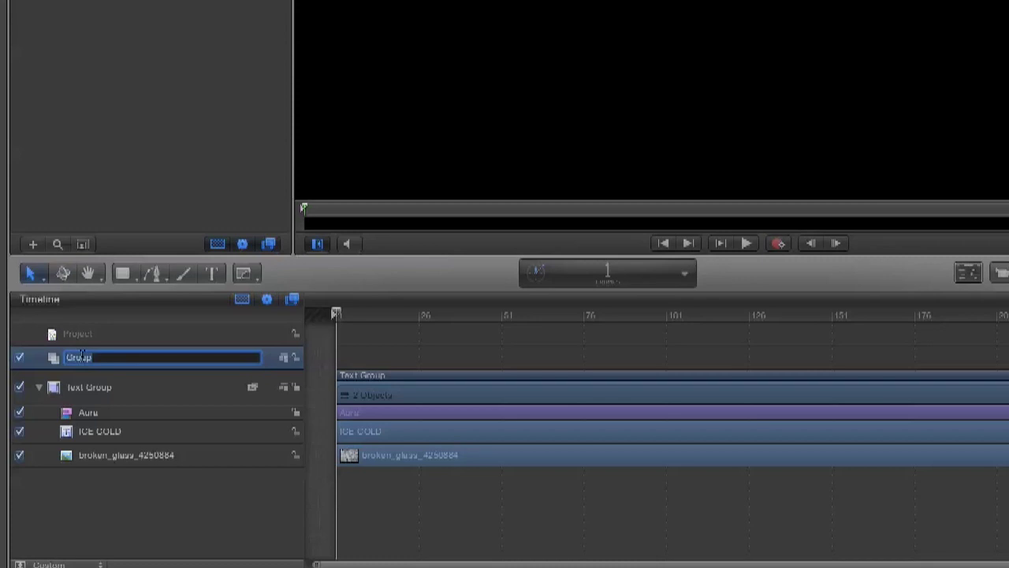
{"action": "type", "text": "Shard"}
{"action": "key", "text": "Return"}
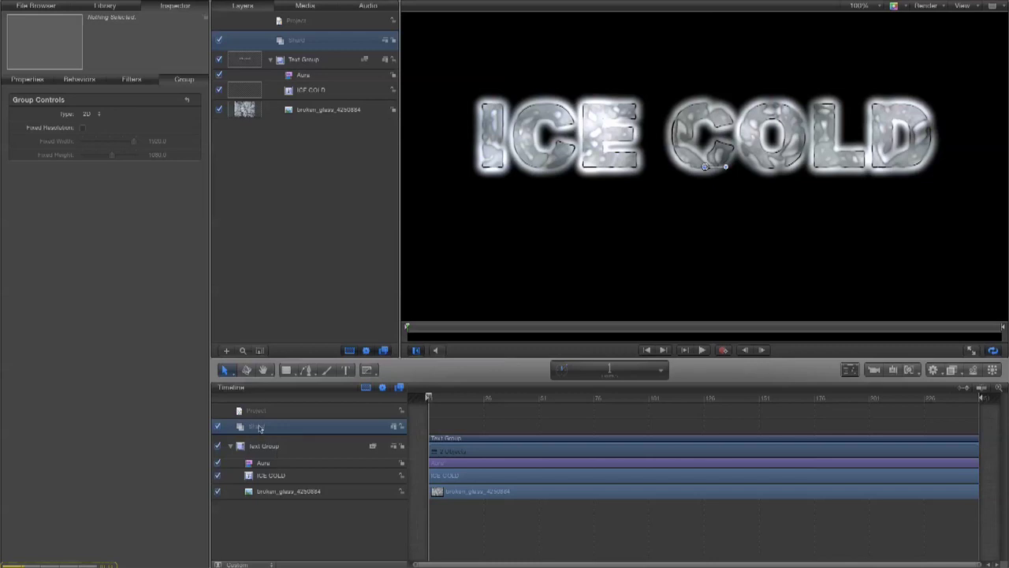
Put the broken_glass photo from Media into the Shard group and zoom the canvas out to 50%.
{"action": "left_click", "coordinate": [305, 6]}
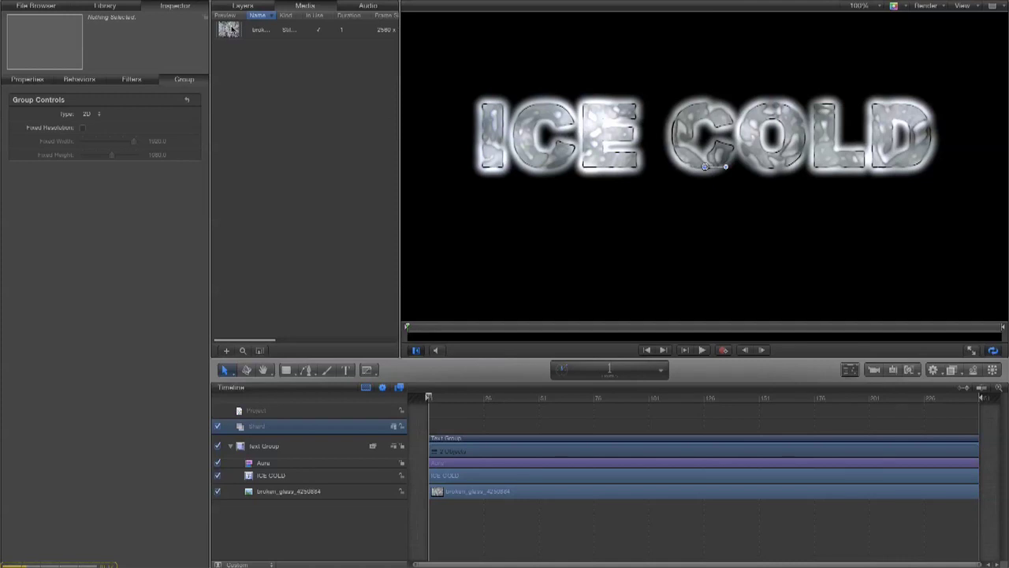
{"action": "left_click_drag", "start_coordinate": [231, 28], "coordinate": [250, 432]}
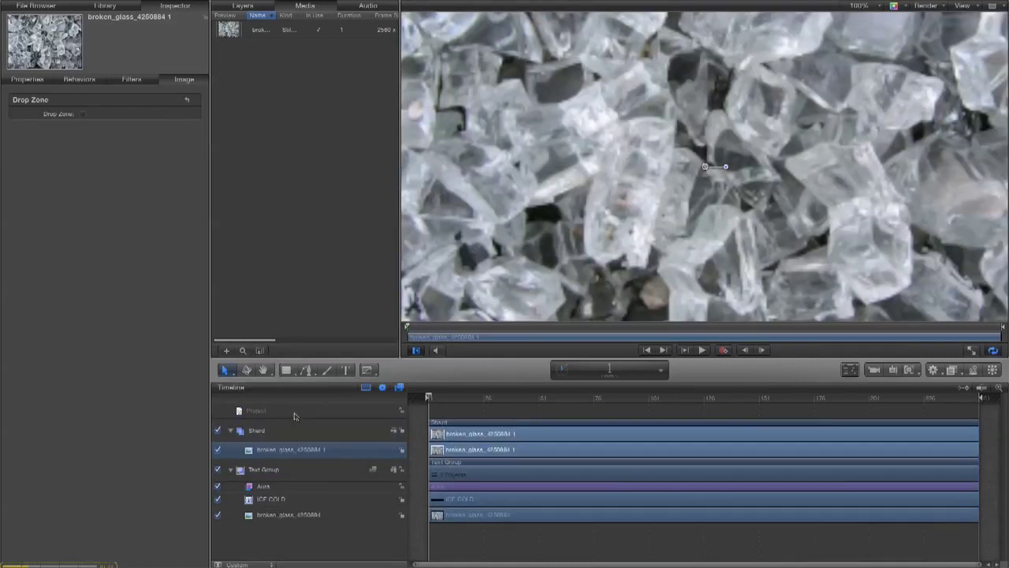
{"action": "key", "text": "super+minus"}
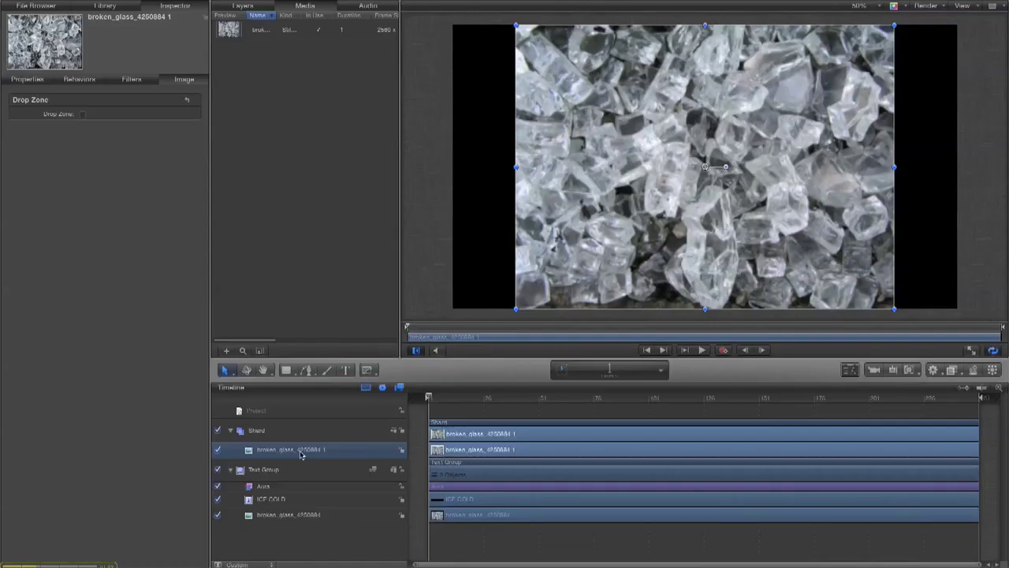
Choose the Bezier Mask tool and trace the top and right edges of one glass shard.
{"action": "left_click", "coordinate": [368, 371]}
{"action": "left_click", "coordinate": [388, 442]}
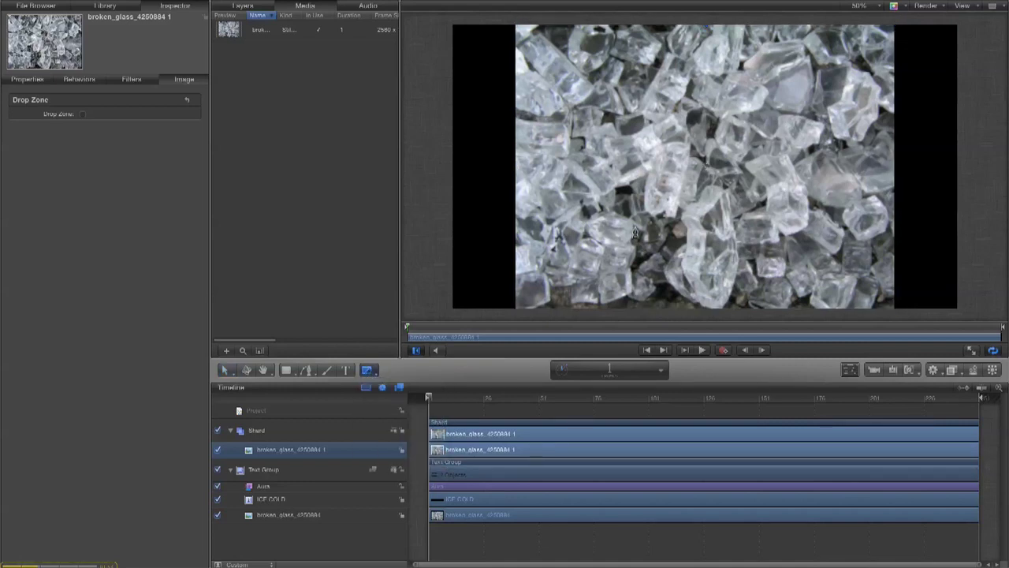
{"action": "left_click", "coordinate": [828, 109]}
{"action": "left_click", "coordinate": [840, 100]}
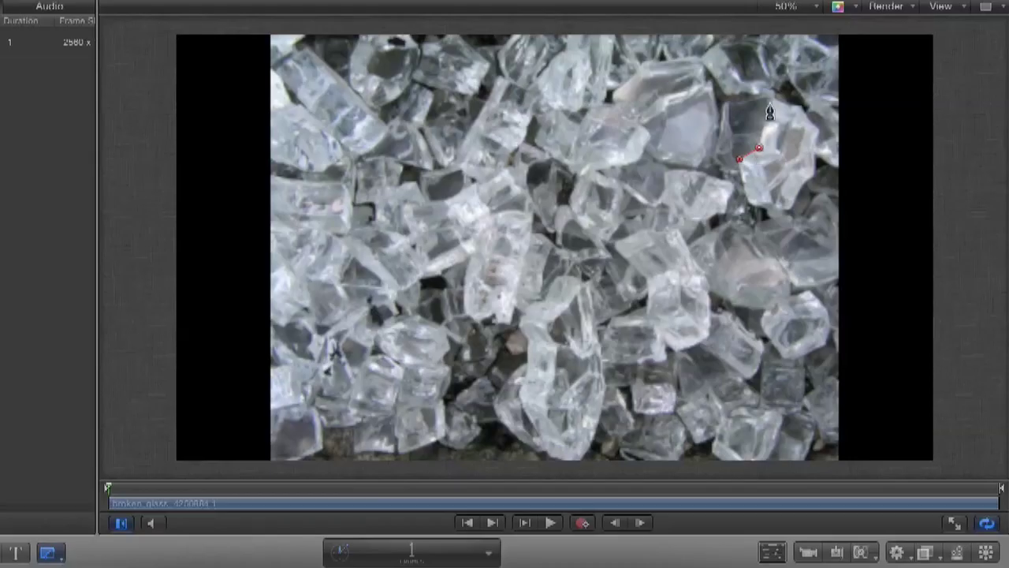
{"action": "left_click", "coordinate": [769, 99]}
{"action": "left_click", "coordinate": [788, 105]}
{"action": "left_click", "coordinate": [799, 105]}
{"action": "left_click", "coordinate": [810, 122]}
{"action": "left_click", "coordinate": [818, 128]}
Trace the shard's lower edges and close the Bezier mask path on the first point.
{"action": "left_click", "coordinate": [815, 140]}
{"action": "left_click", "coordinate": [814, 175]}
{"action": "left_click", "coordinate": [807, 181]}
{"action": "left_click", "coordinate": [790, 208]}
{"action": "left_click", "coordinate": [775, 216]}
{"action": "left_click", "coordinate": [767, 209]}
{"action": "left_click", "coordinate": [749, 204]}
{"action": "left_click", "coordinate": [740, 161]}
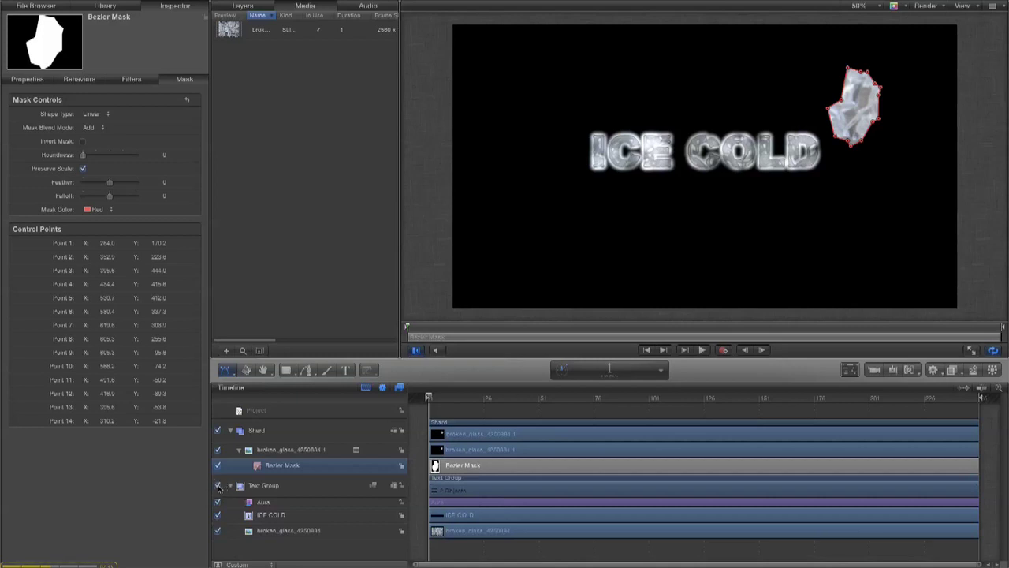
Hide the Text Group, view the canvas at 100% and pan the shard into the centre.
{"action": "left_click", "coordinate": [218, 486]}
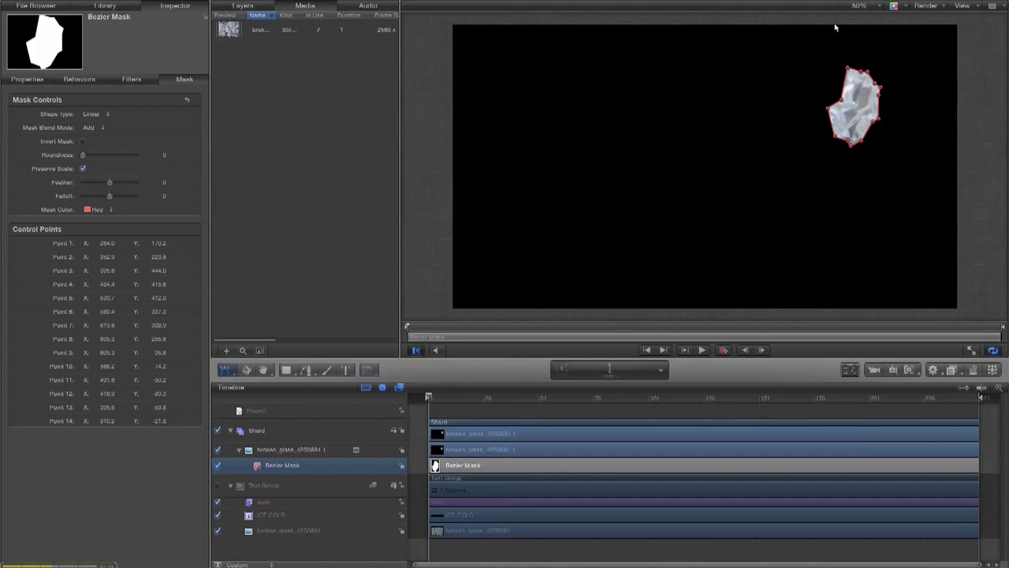
{"action": "left_click", "coordinate": [861, 8]}
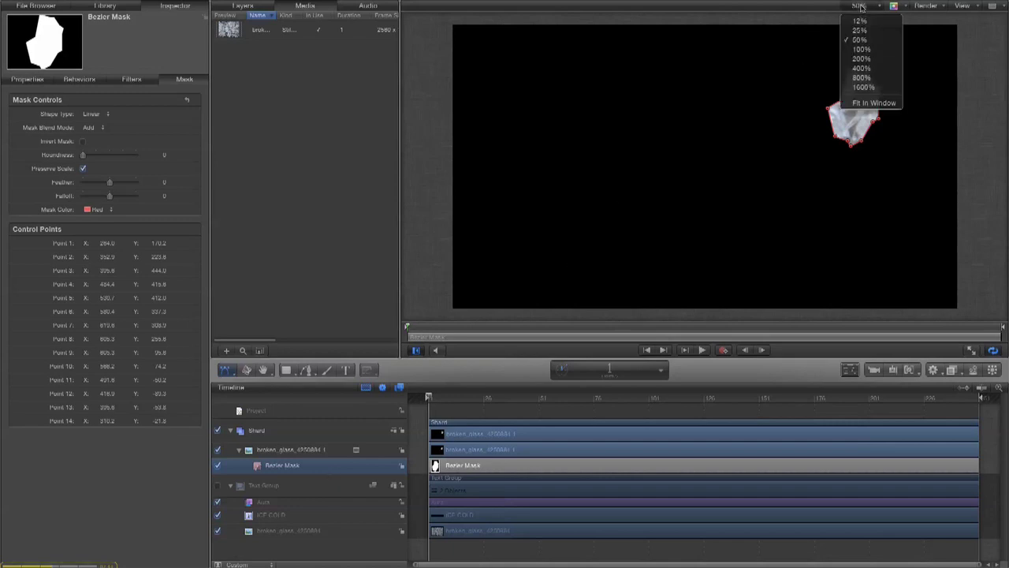
{"action": "left_click", "coordinate": [863, 49]}
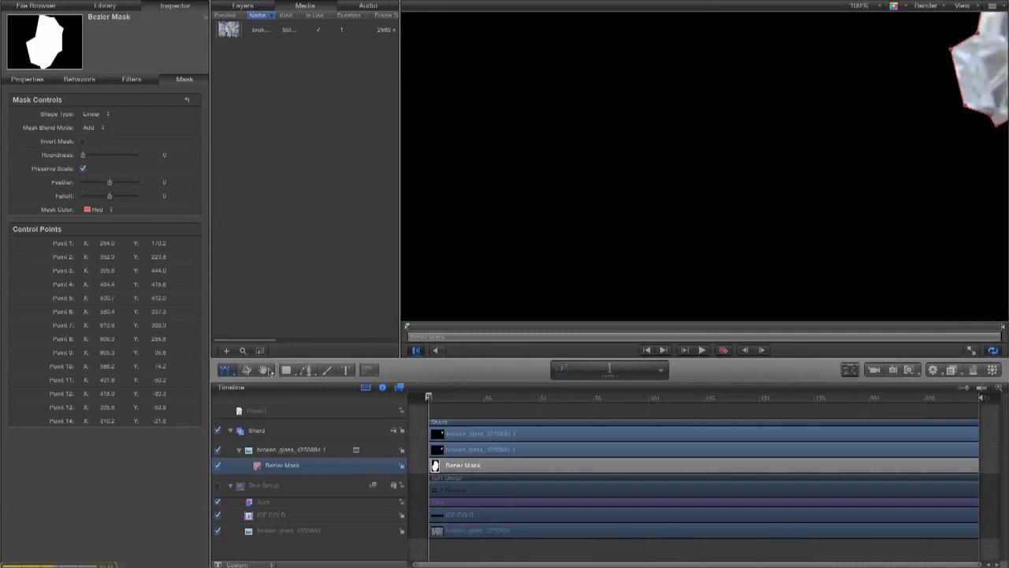
{"action": "left_click", "coordinate": [264, 370]}
{"action": "left_click_drag", "start_coordinate": [885, 127], "coordinate": [551, 241]}
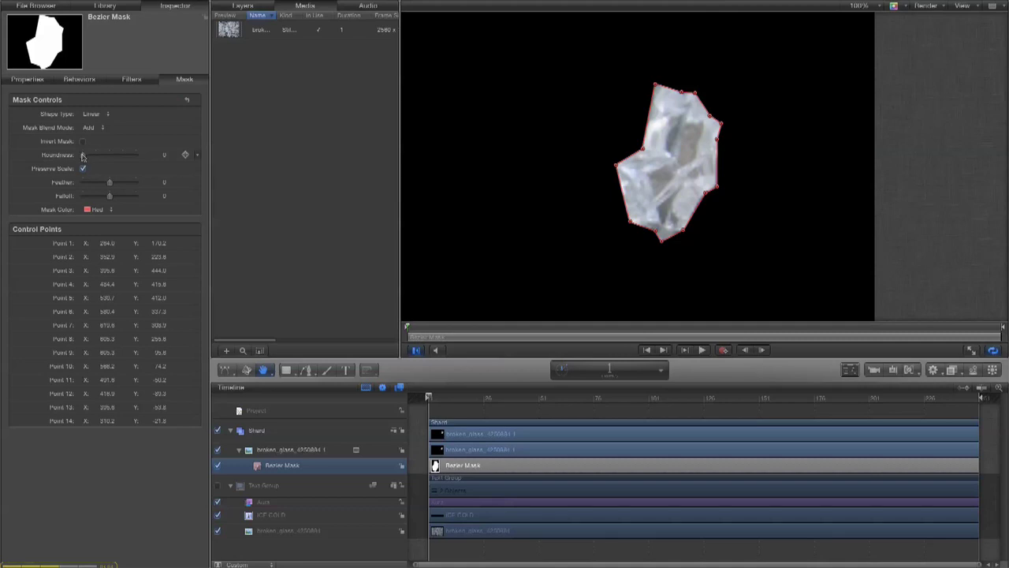
Set the mask Roundness to 8, Feather to -15 and Falloff to 48.
{"action": "left_click_drag", "start_coordinate": [86, 155], "coordinate": [100, 155]}
{"action": "left_click_drag", "start_coordinate": [109, 184], "coordinate": [100, 186]}
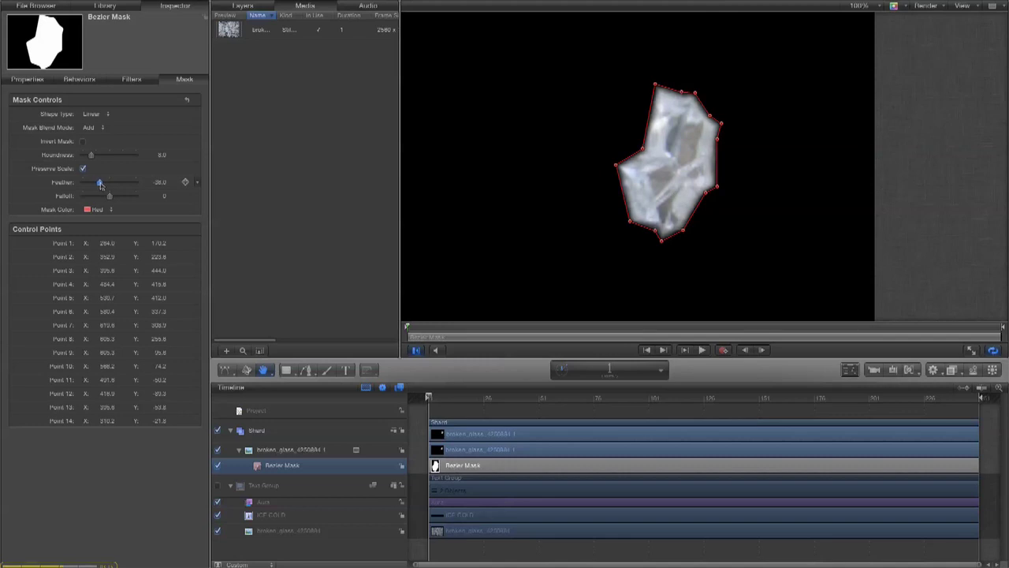
{"action": "left_click_drag", "start_coordinate": [100, 183], "coordinate": [101, 184]}
{"action": "mouse_move", "coordinate": [110, 200]}
{"action": "left_mouse_down"}
{"action": "mouse_move", "coordinate": [90, 198]}
{"action": "mouse_move", "coordinate": [139, 199]}
{"action": "mouse_move", "coordinate": [114, 204]}
{"action": "mouse_move", "coordinate": [124, 197]}
{"action": "mouse_move", "coordinate": [93, 183]}
{"action": "mouse_move", "coordinate": [104, 183]}
{"action": "left_mouse_up"}
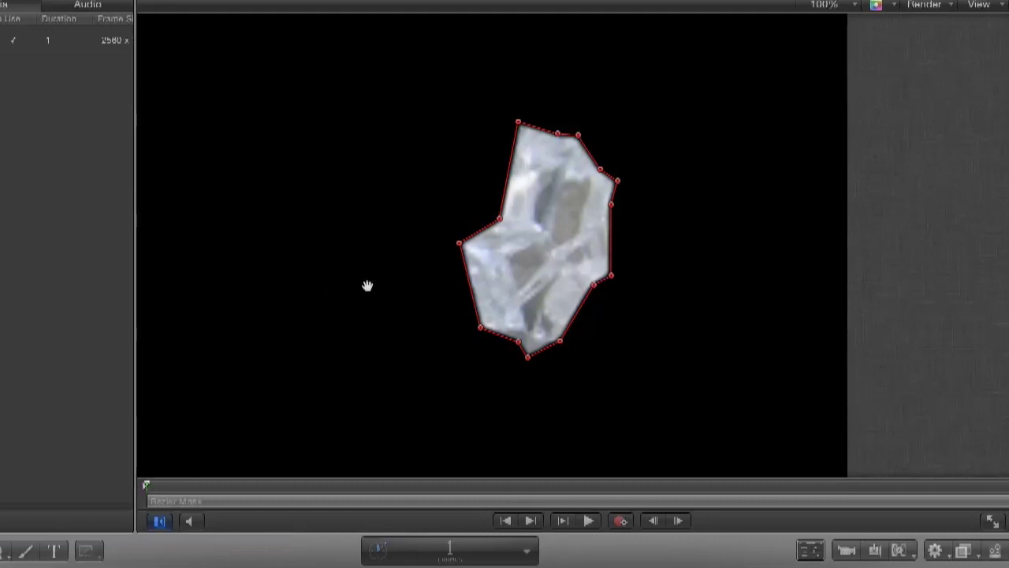
Preview the shard without the mask overlay, then set the canvas zoom back to 50%.
{"action": "key", "text": "Escape"}
{"action": "key", "text": "ctrl+z"}
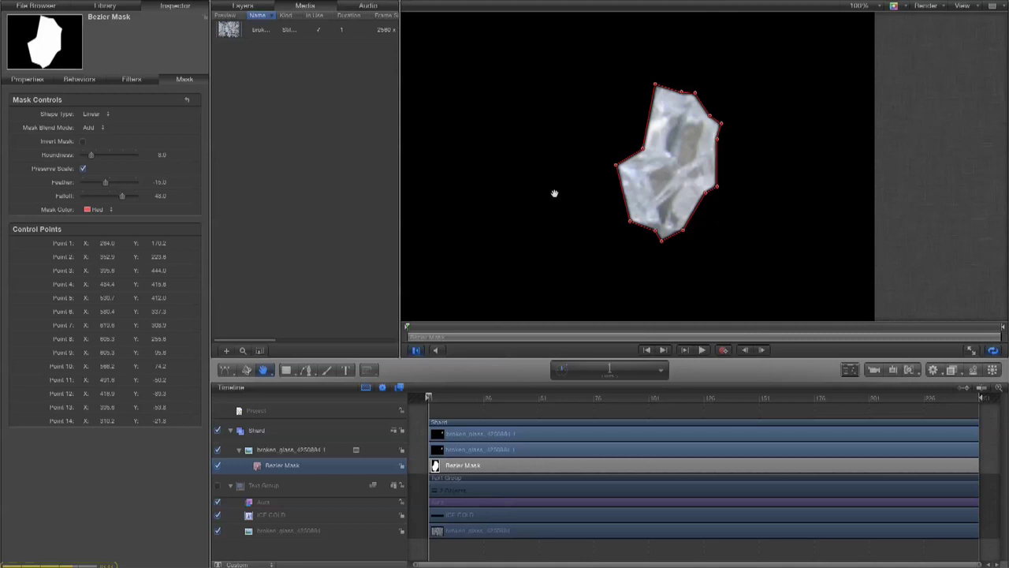
{"action": "left_click", "coordinate": [857, 7]}
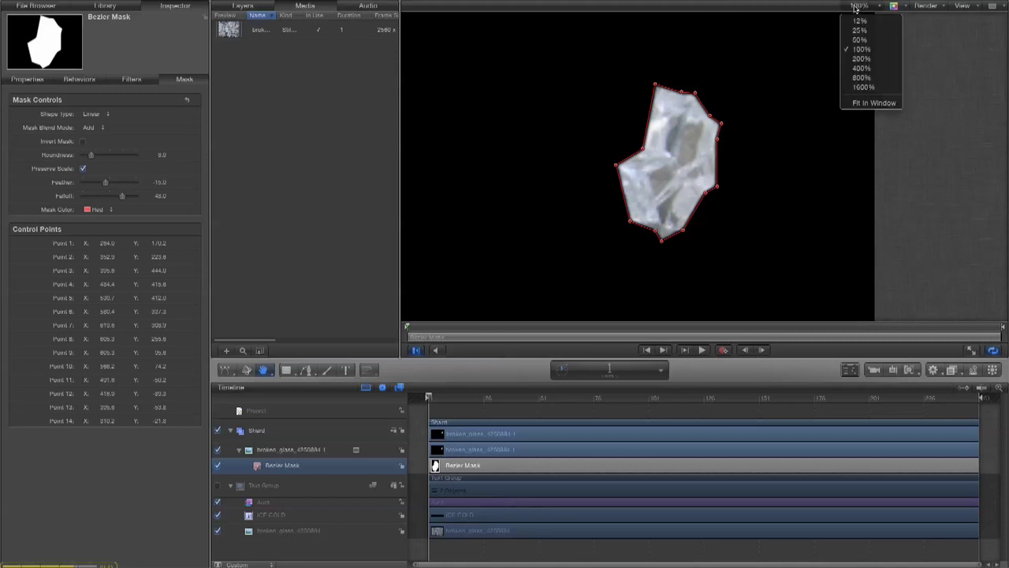
{"action": "left_click", "coordinate": [857, 40]}
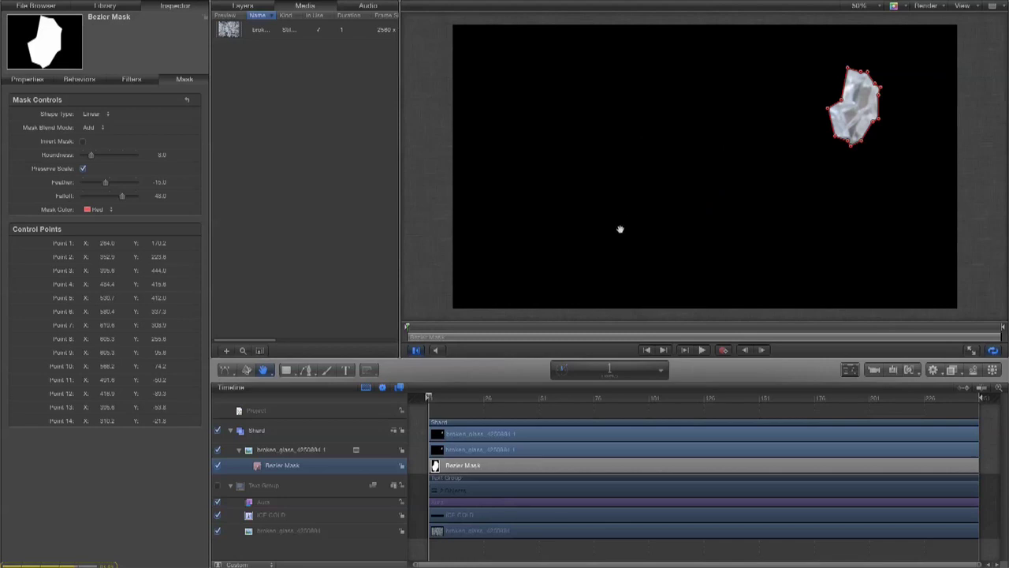
Move the broken_glass layer's anchor point onto the shard at 1018, 384 px.
{"action": "left_click", "coordinate": [270, 453]}
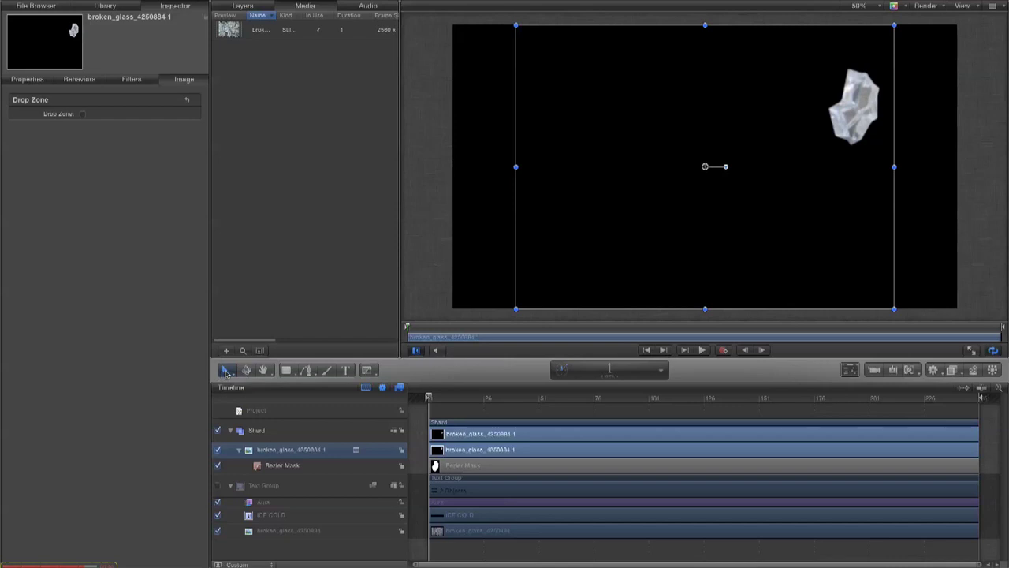
{"action": "left_click", "coordinate": [224, 371]}
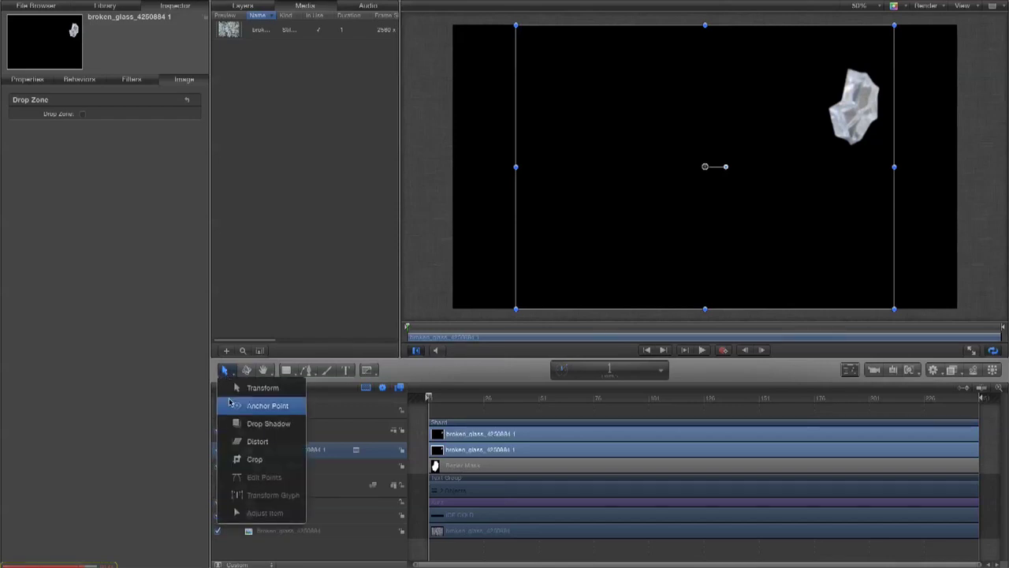
{"action": "left_click", "coordinate": [267, 405]}
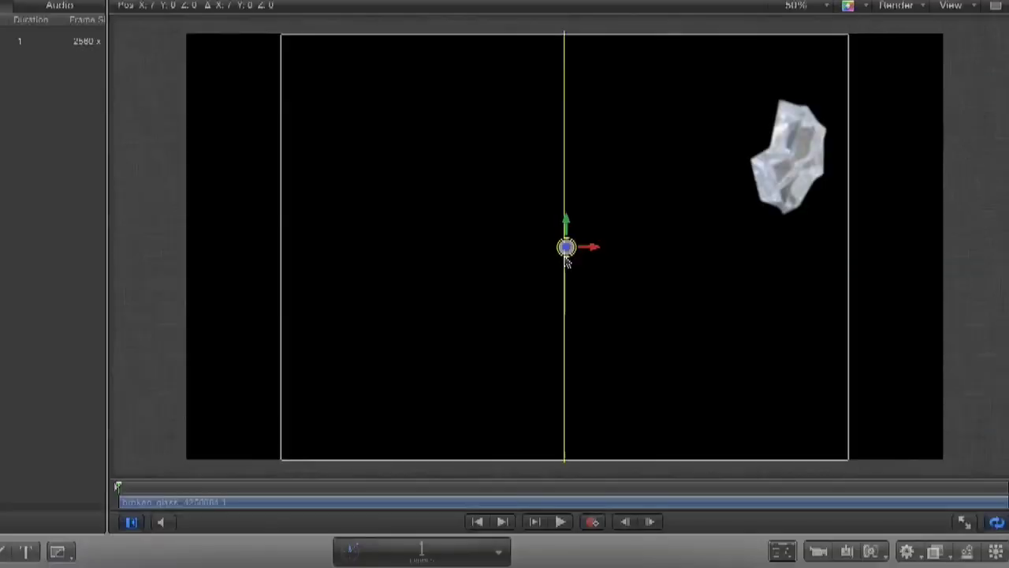
{"action": "left_click_drag", "start_coordinate": [705, 168], "coordinate": [828, 141]}
{"action": "left_click_drag", "start_coordinate": [750, 206], "coordinate": [797, 172]}
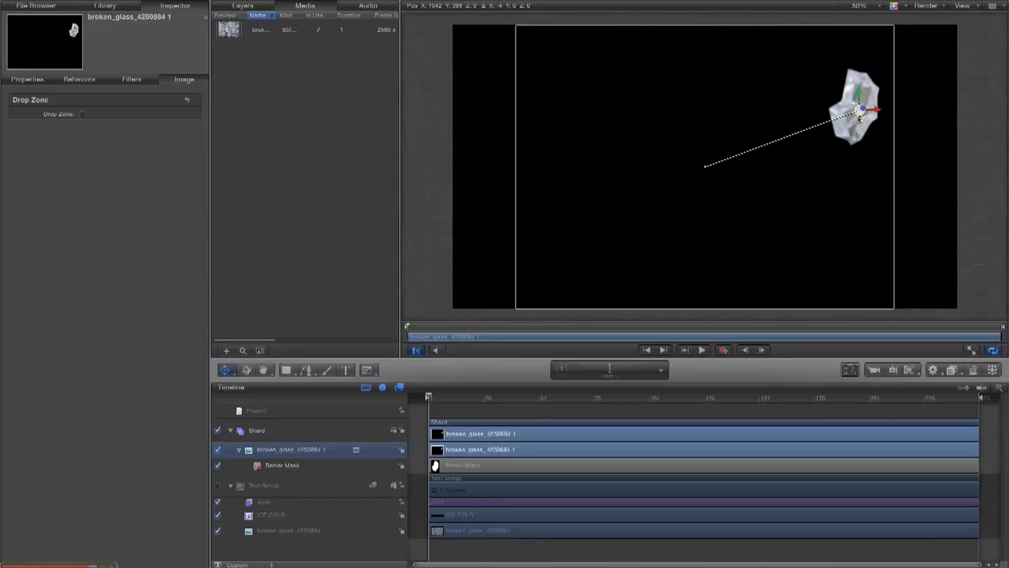
{"action": "left_click_drag", "start_coordinate": [859, 118], "coordinate": [857, 119]}
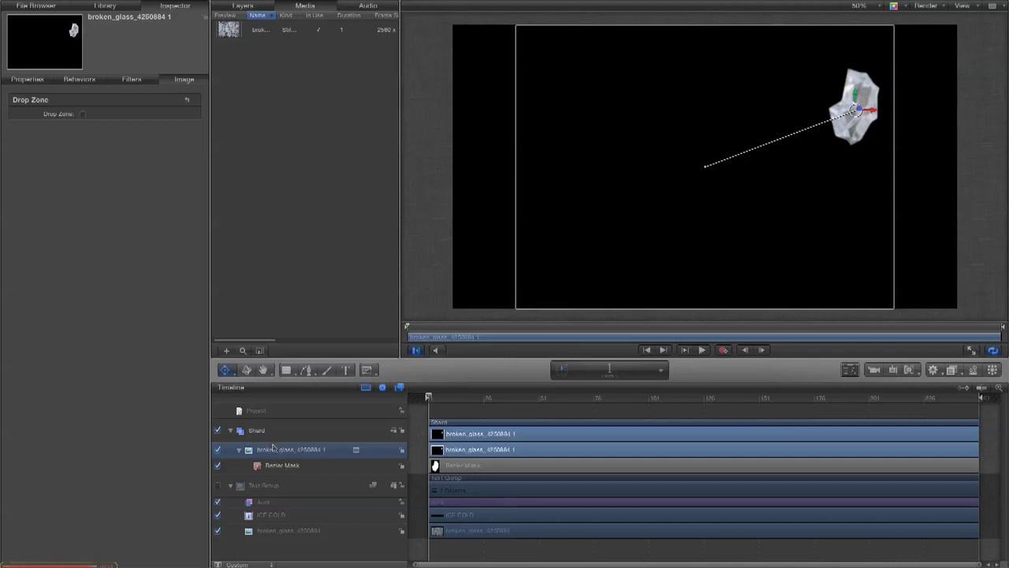
{"action": "left_click", "coordinate": [28, 80]}
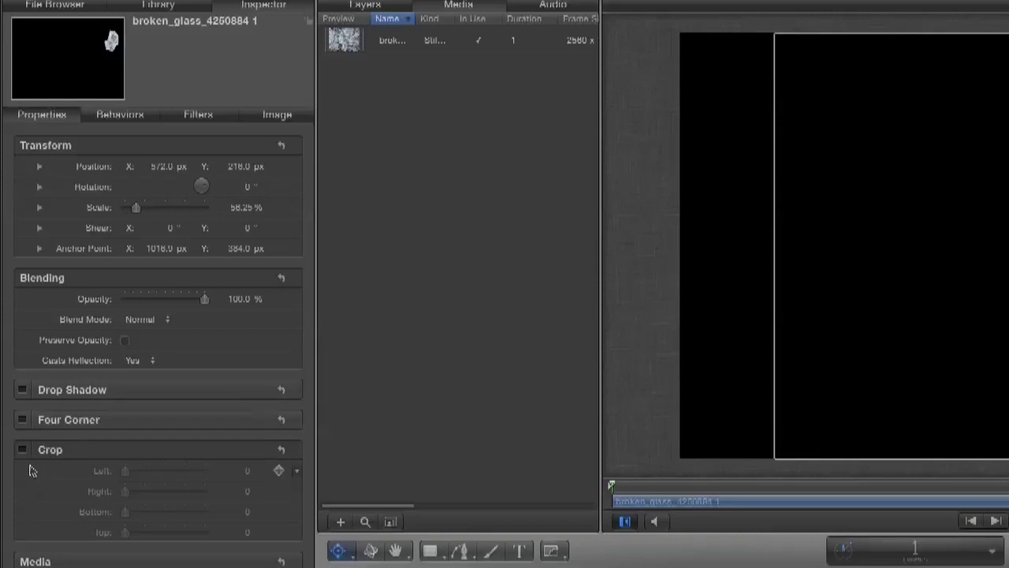
Enable Crop on the glass layer and crop the left side, 200 off the top, and the bottom.
{"action": "mouse_move", "coordinate": [29, 461]}
{"action": "left_click", "coordinate": [22, 453]}
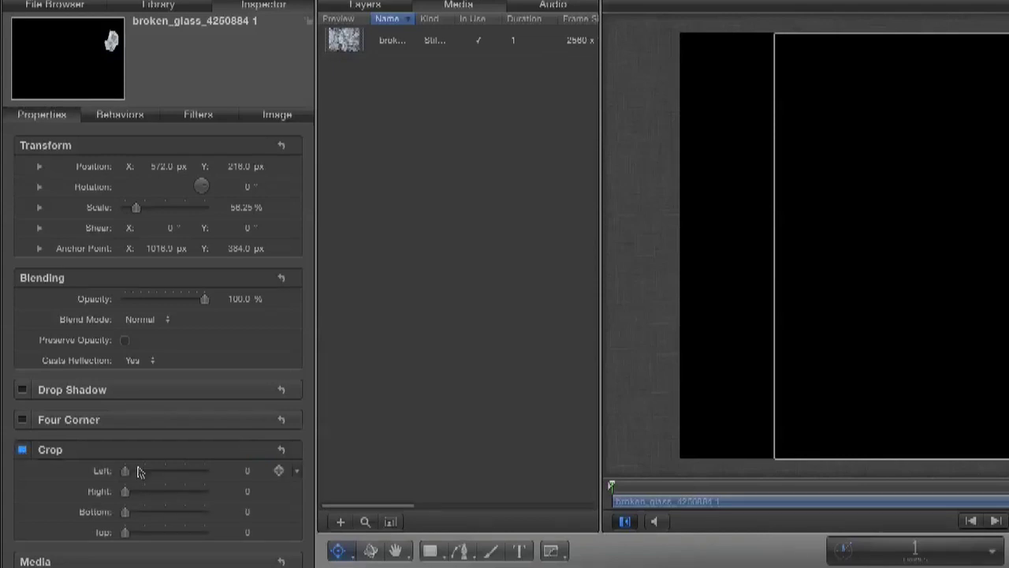
{"action": "left_click_drag", "start_coordinate": [138, 472], "coordinate": [251, 476]}
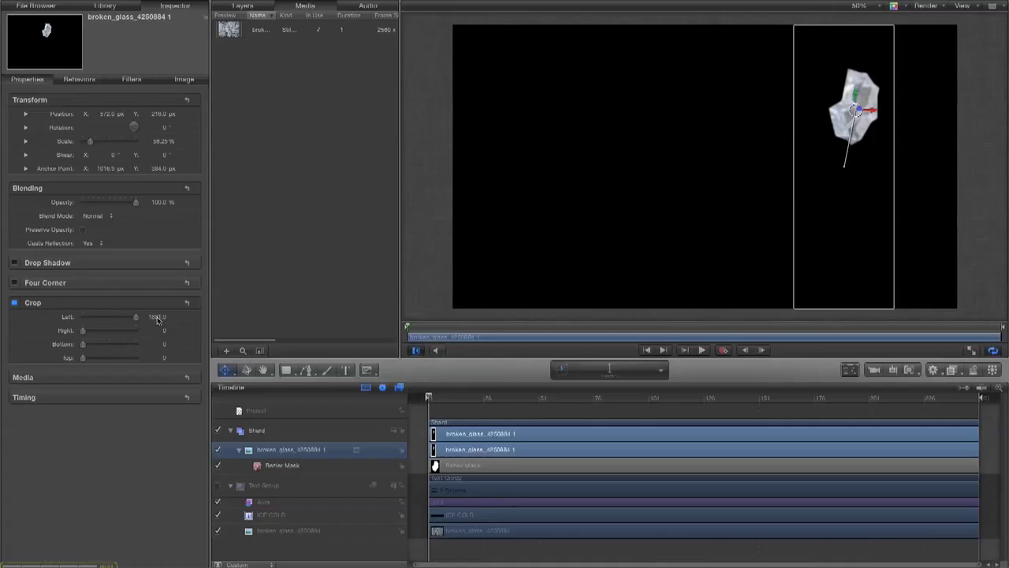
{"action": "left_click_drag", "start_coordinate": [157, 319], "coordinate": [155, 319]}
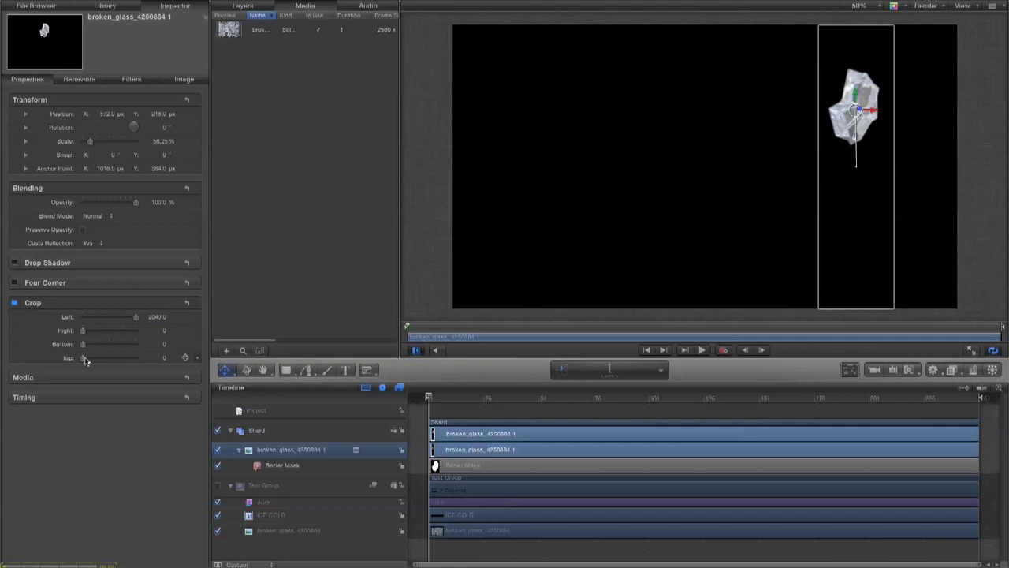
{"action": "left_click_drag", "start_coordinate": [84, 359], "coordinate": [136, 358]}
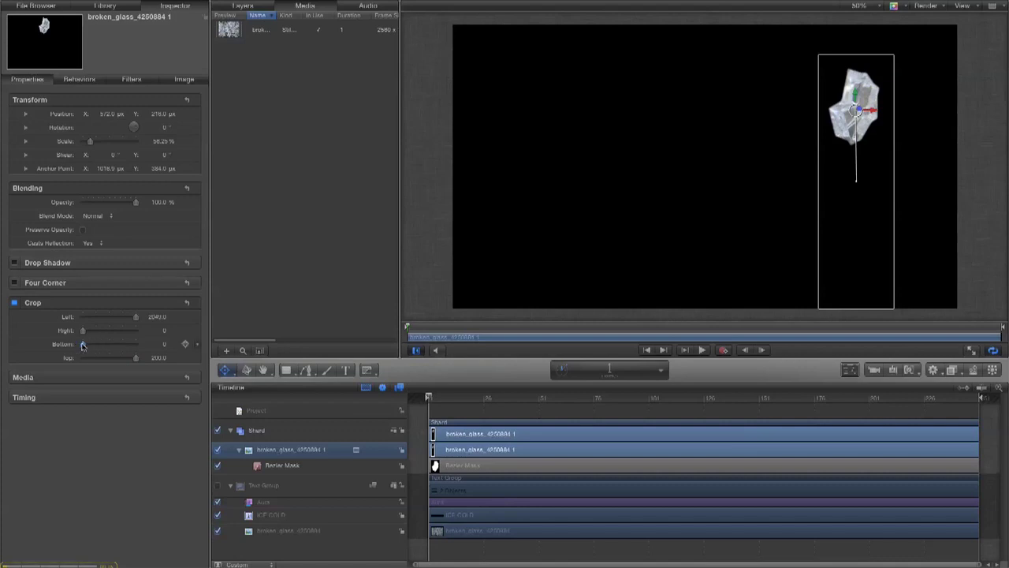
{"action": "left_click_drag", "start_coordinate": [82, 345], "coordinate": [136, 345]}
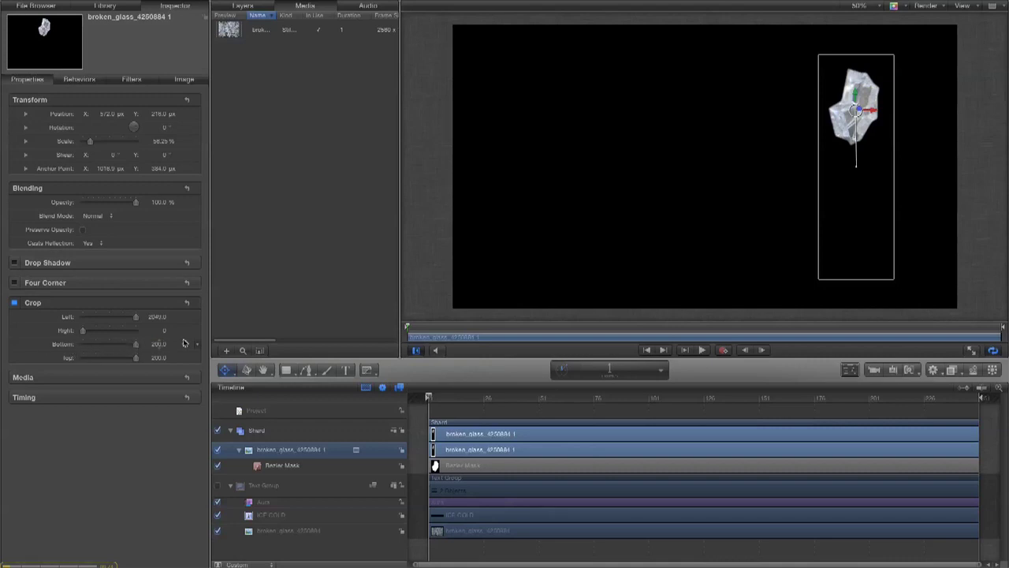
Fine-tune the Bottom crop to about 997 to frame the shard tightly.
{"action": "left_click", "coordinate": [159, 344]}
{"action": "key", "text": "Up"}
{"action": "key", "text": "Up"}
{"action": "key", "text": "Up"}
{"action": "key", "text": "Up"}
{"action": "key", "text": "Up"}
{"action": "key", "text": "Up"}
{"action": "key", "text": "Up"}
{"action": "key", "text": "Up"}
{"action": "key", "text": "Up"}
{"action": "key", "text": "Up"}
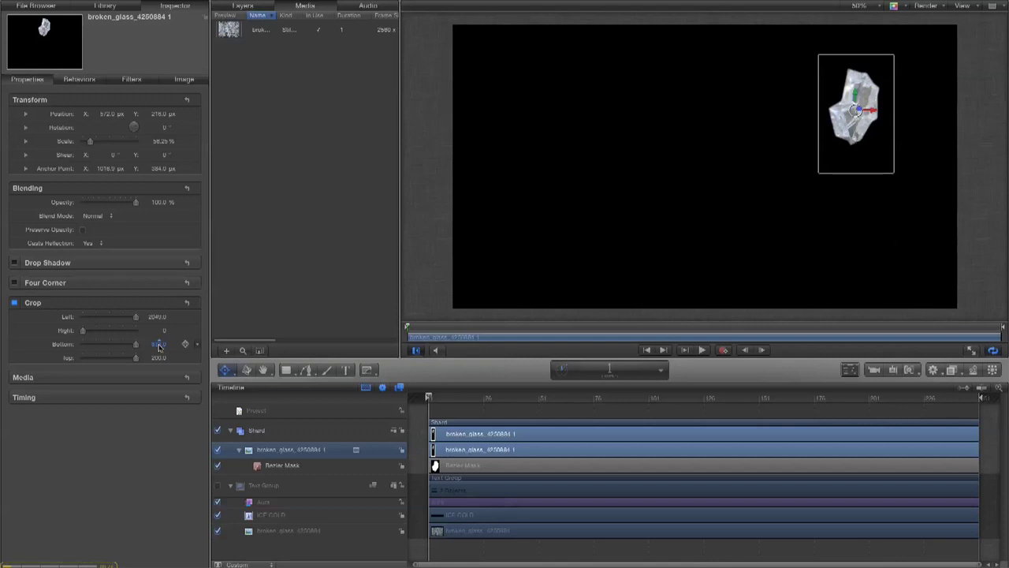
{"action": "key", "text": "Up"}
{"action": "key", "text": "Up"}
{"action": "key", "text": "Up"}
{"action": "key", "text": "Down"}
{"action": "key", "text": "Down"}
{"action": "key", "text": "Down"}
{"action": "key", "text": "Down"}
{"action": "key", "text": "Up"}
{"action": "key", "text": "Up"}
{"action": "key", "text": "Up"}
{"action": "key", "text": "Up"}
{"action": "key", "text": "Up"}
{"action": "key", "text": "Up"}
{"action": "key", "text": "Up"}
{"action": "key", "text": "Up"}
{"action": "key", "text": "Up"}
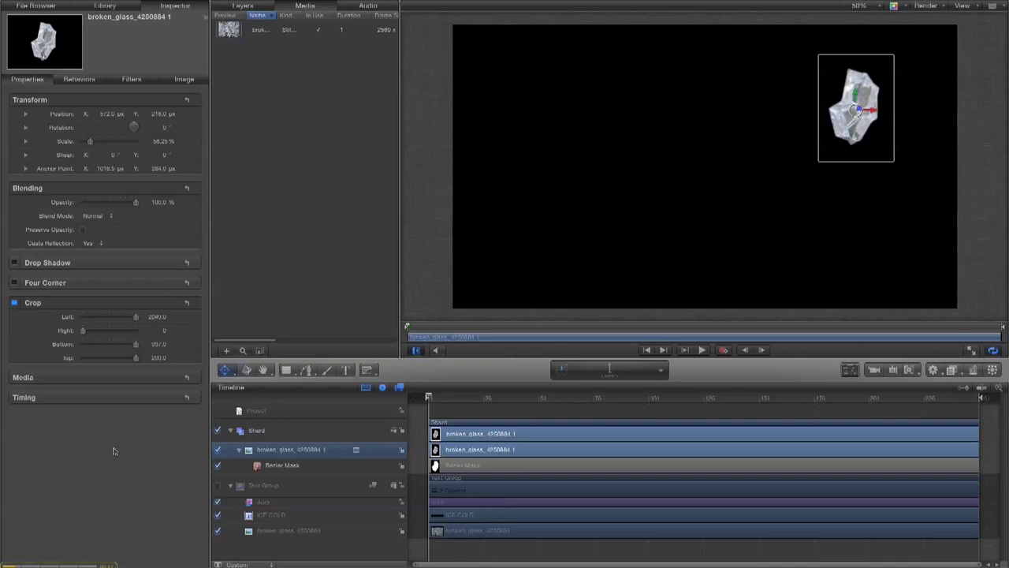
{"action": "left_click", "coordinate": [226, 370]}
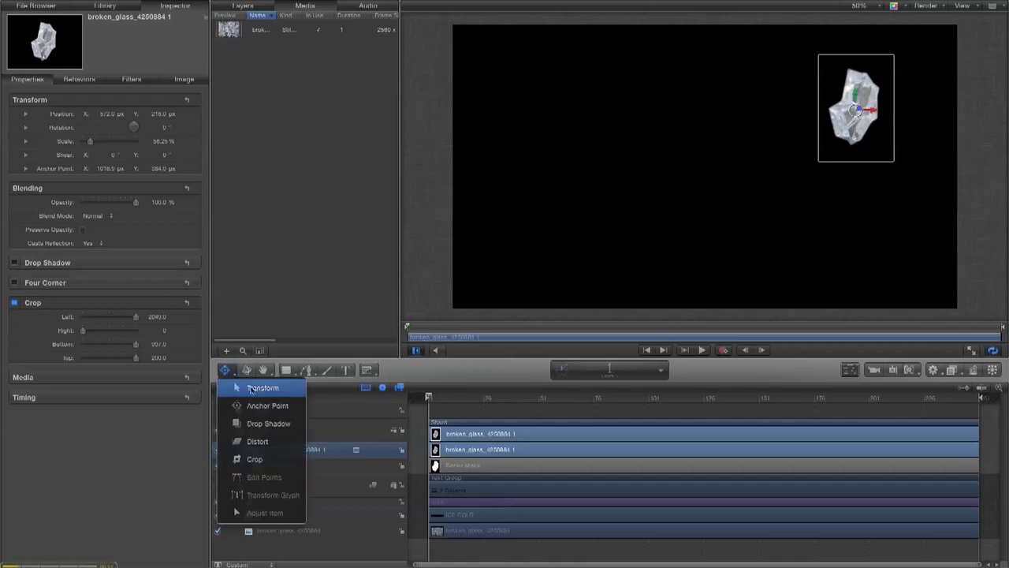
Move the cropped shard to the canvas centre with the Transform tool and select the Shard group.
{"action": "left_click", "coordinate": [251, 389]}
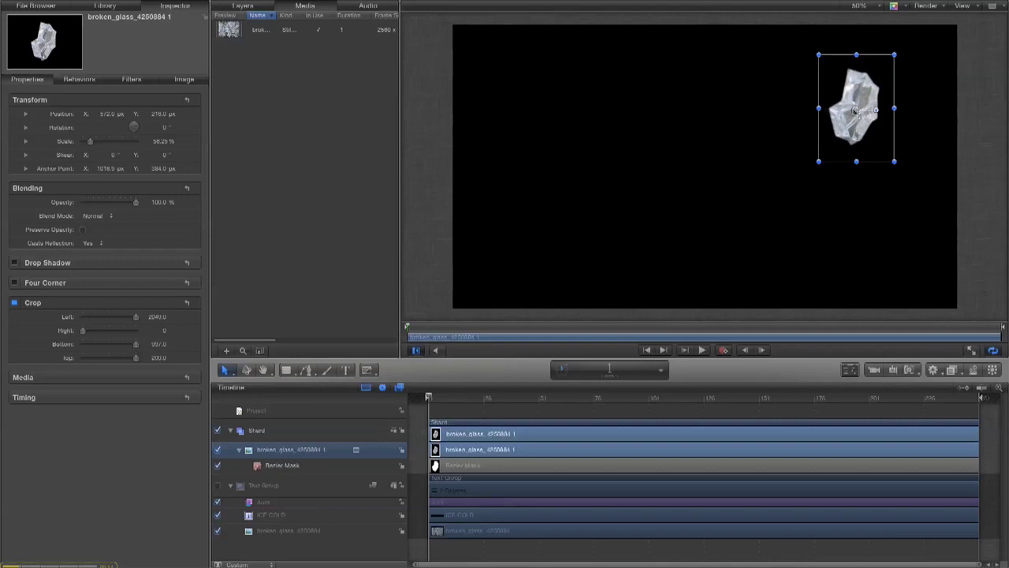
{"action": "left_click_drag", "start_coordinate": [861, 110], "coordinate": [706, 169]}
{"action": "left_click", "coordinate": [268, 431]}
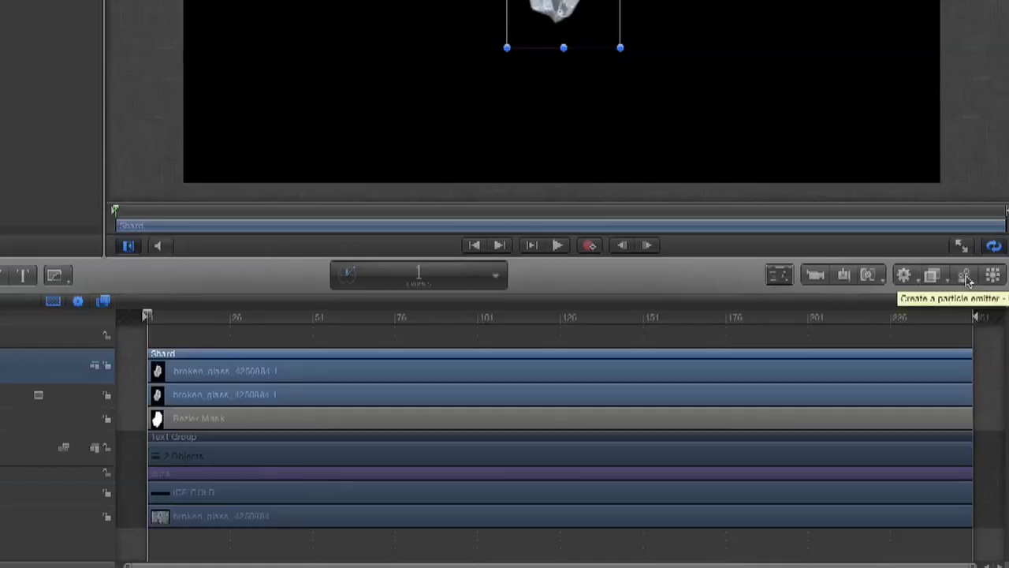
Make the Shard group a particle emitter with Birth Rate 0, Initial Number 10 and Life 10.
{"action": "left_click", "coordinate": [965, 276]}
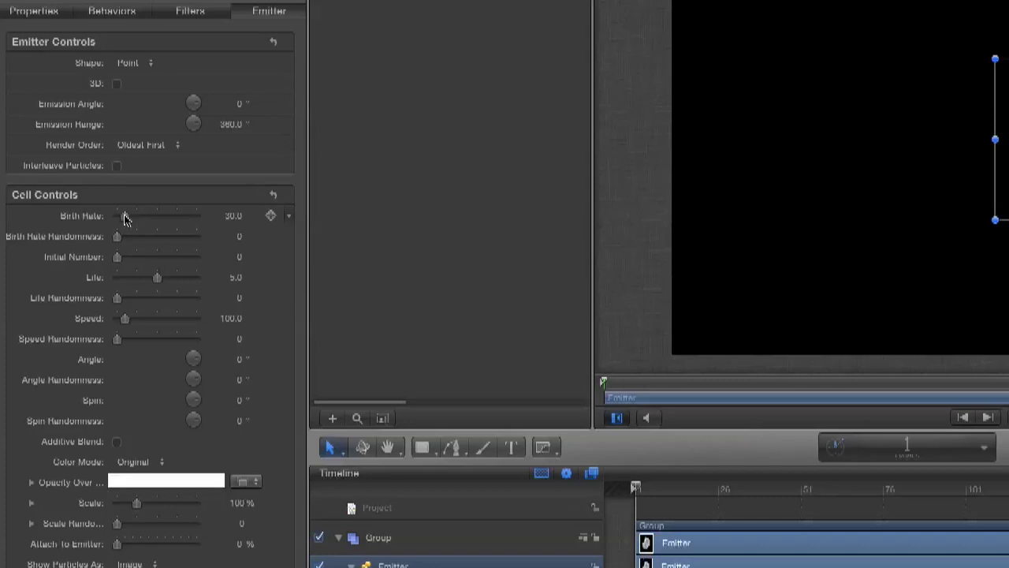
{"action": "left_click_drag", "start_coordinate": [124, 219], "coordinate": [92, 218]}
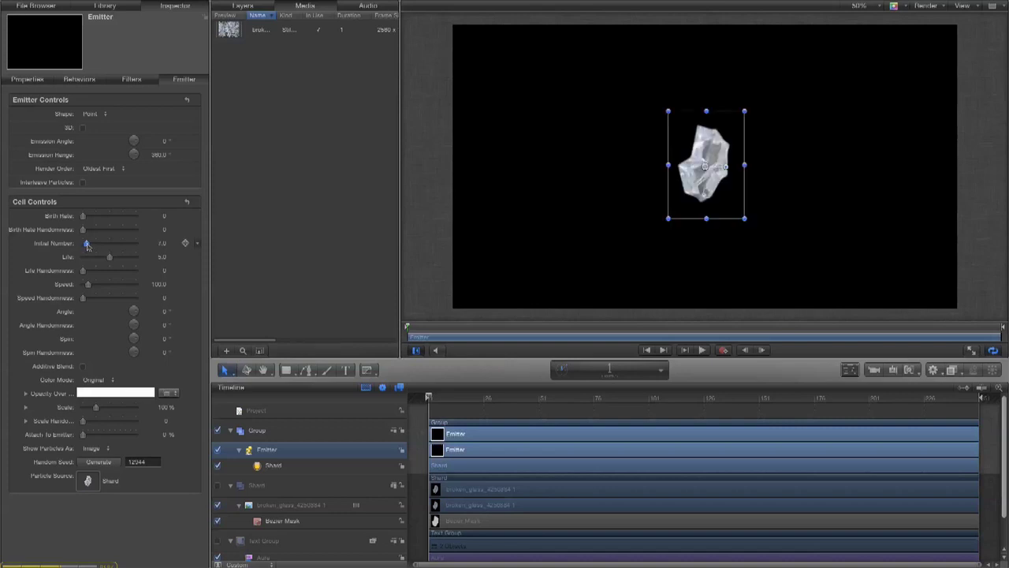
{"action": "left_click_drag", "start_coordinate": [87, 245], "coordinate": [90, 246]}
{"action": "left_click_drag", "start_coordinate": [109, 257], "coordinate": [142, 263]}
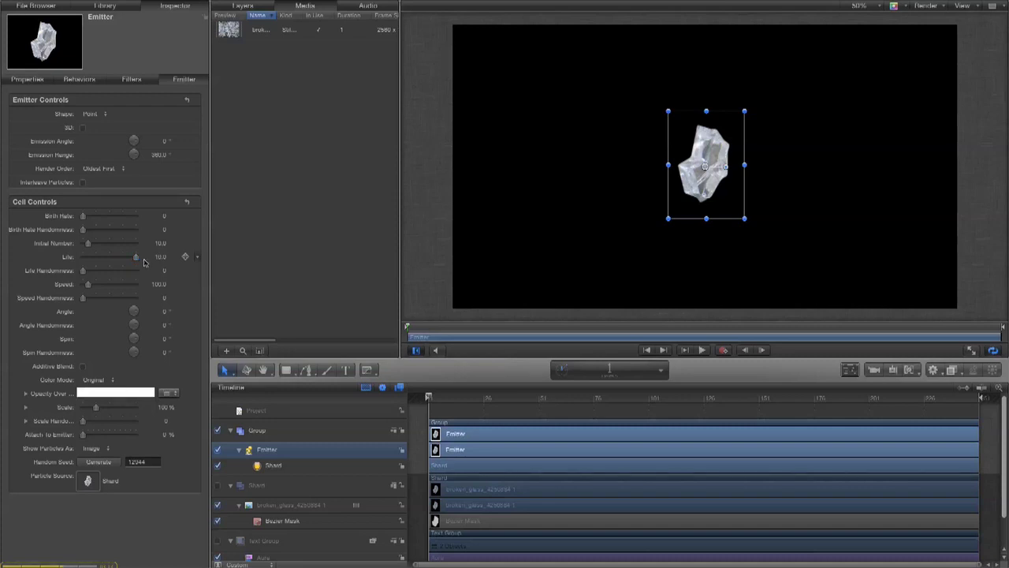
{"action": "left_click", "coordinate": [703, 350]}
Set the emitter Speed to 500 and preview the burst of shards.
{"action": "left_click", "coordinate": [156, 285]}
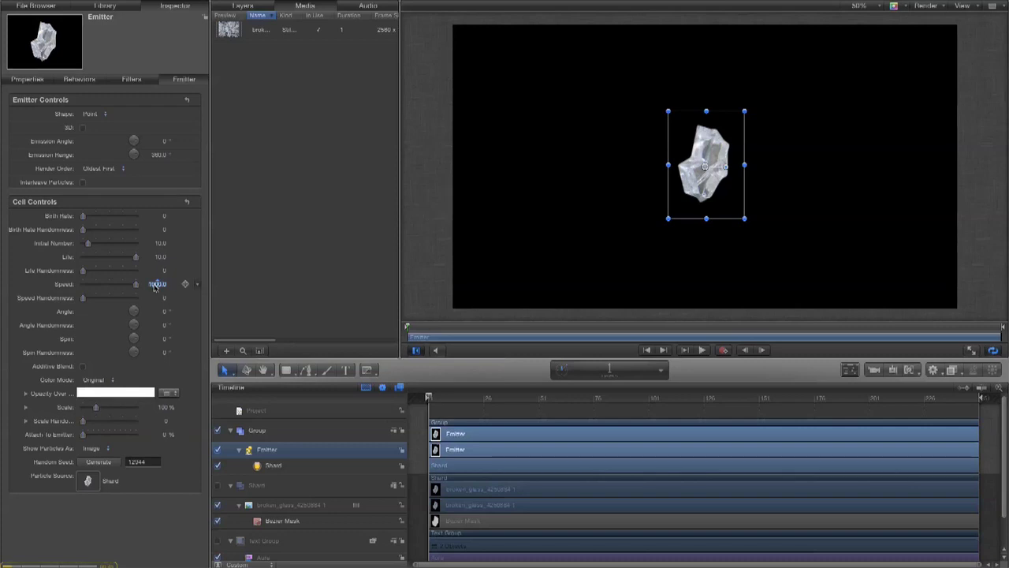
{"action": "type", "text": "500"}
{"action": "key", "text": "Return"}
{"action": "key", "text": "space"}
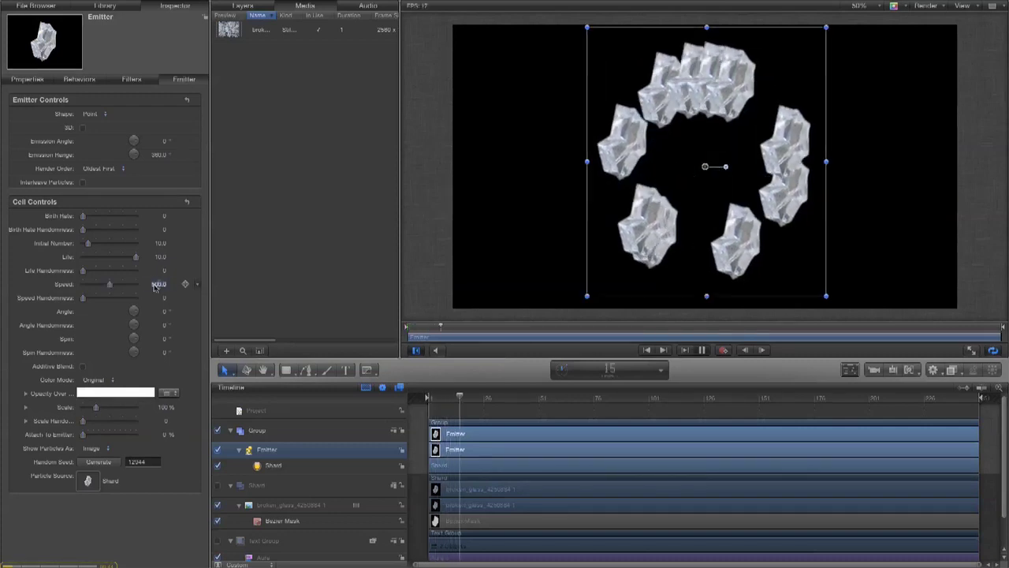
{"action": "key", "text": "space"}
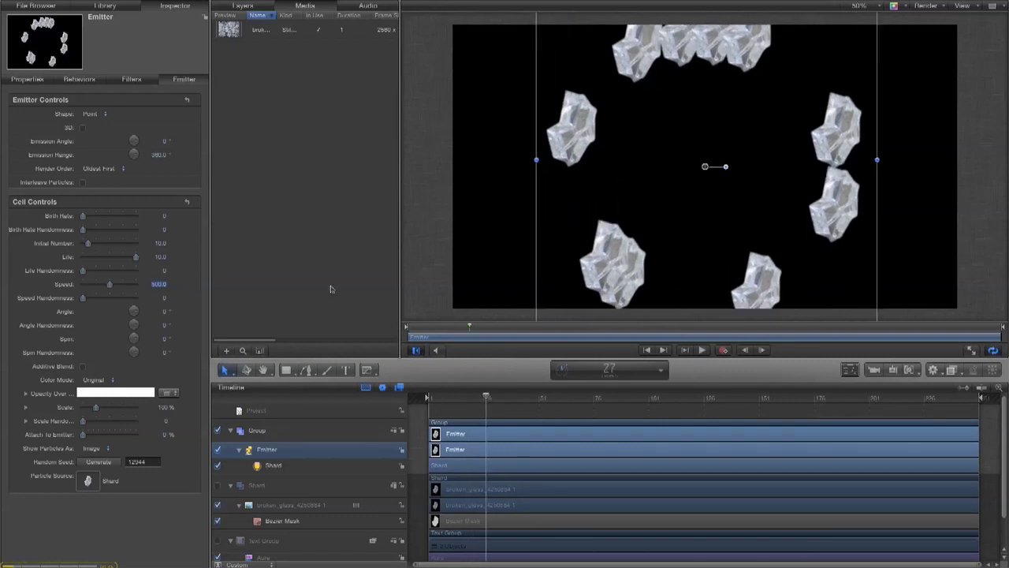
Set the emitter's Speed Randomness to 250, preview playback and return to frame 1.
{"action": "left_click", "coordinate": [647, 350]}
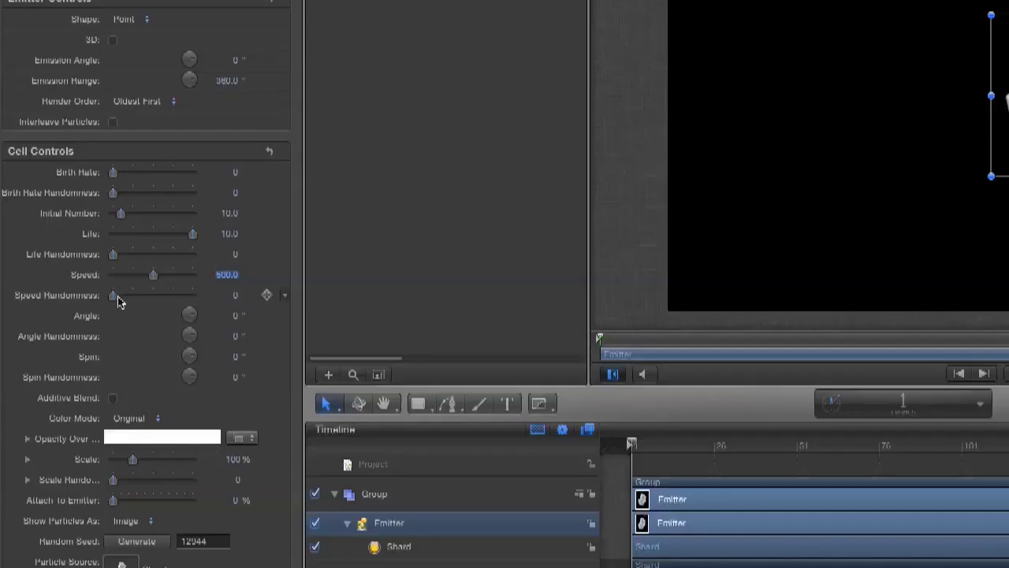
{"action": "left_click", "coordinate": [234, 295]}
{"action": "left_click", "coordinate": [234, 295]}
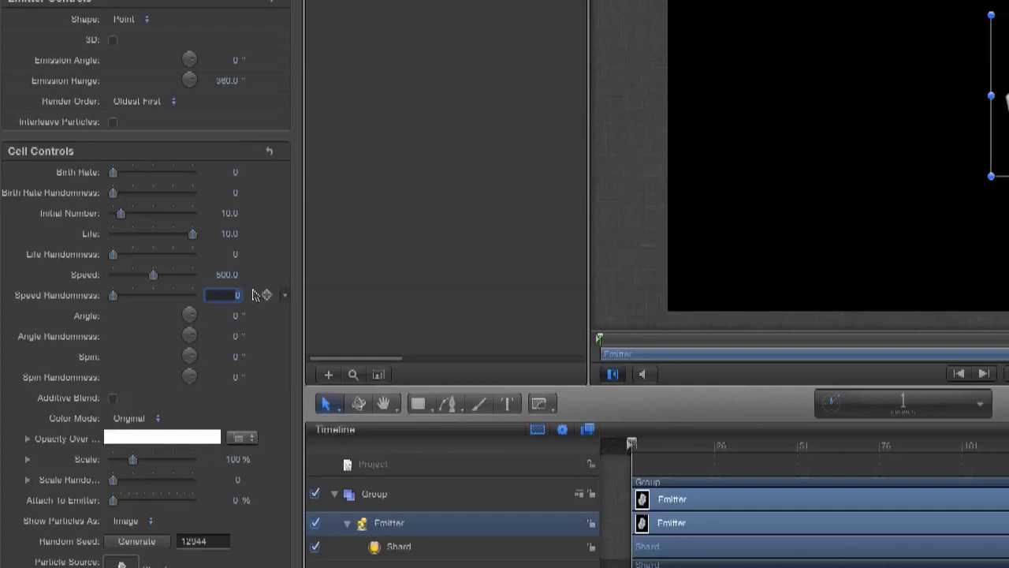
{"action": "type", "text": "250"}
{"action": "key", "text": "Return"}
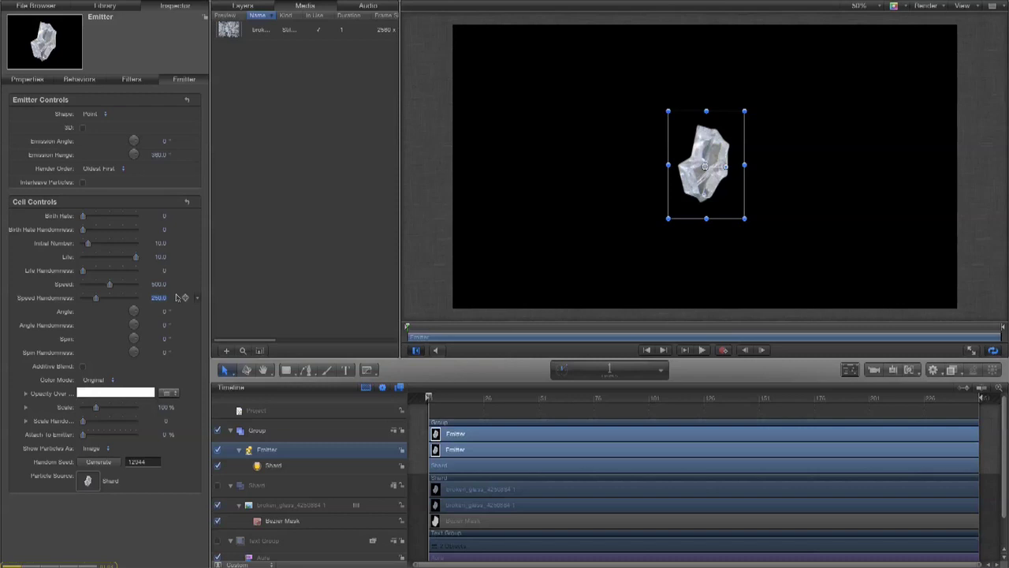
{"action": "key", "text": "space"}
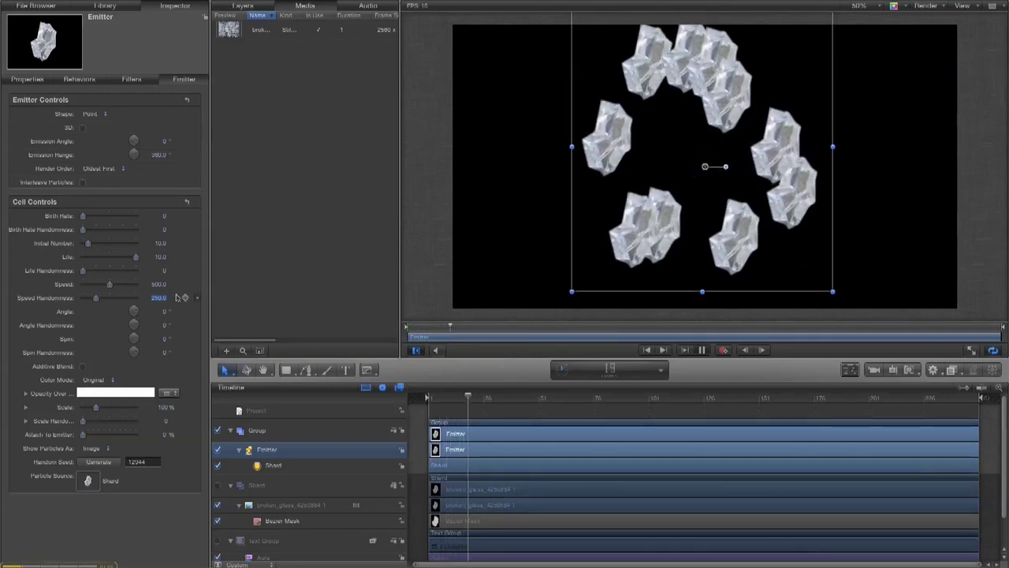
{"action": "key", "text": "space"}
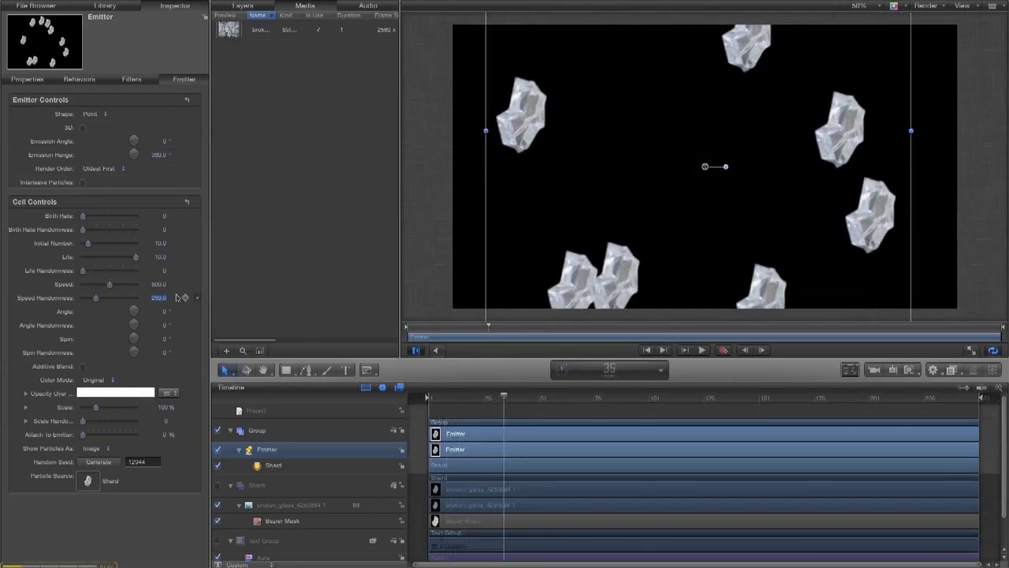
{"action": "left_click", "coordinate": [646, 349]}
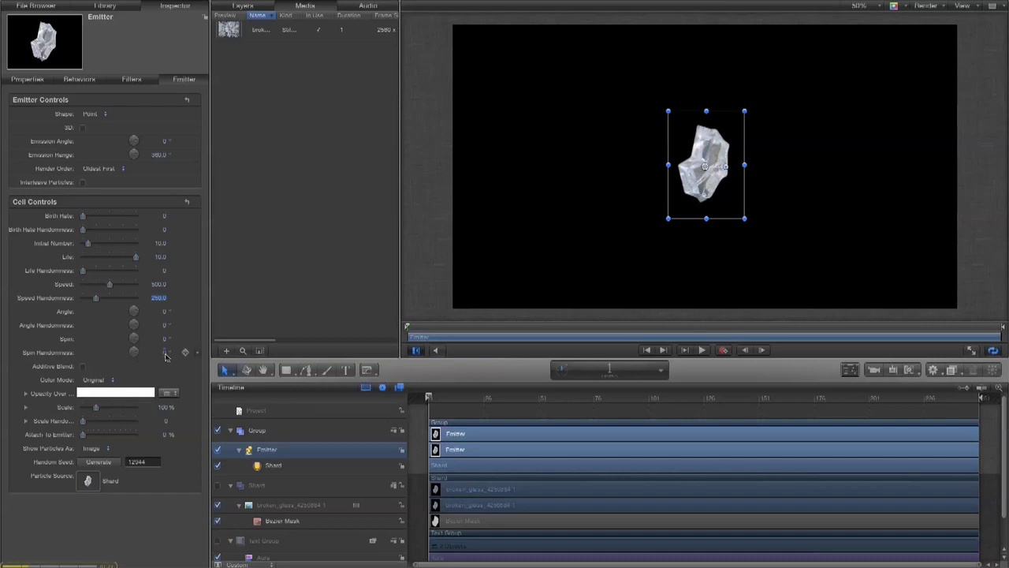
Set the emitter's Spin Randomness to 360 and preview the spinning shards.
{"action": "left_click", "coordinate": [165, 353]}
{"action": "type", "text": "360"}
{"action": "key", "text": "Return"}
{"action": "key", "text": "space"}
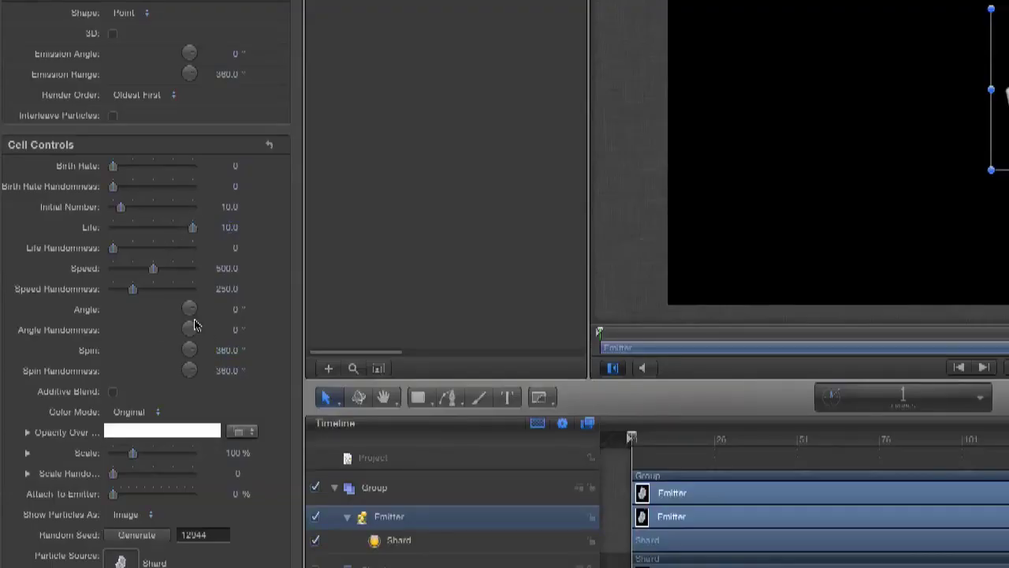
Set the shard Angle to 45° and Angle Randomness to 90°.
{"action": "left_click_drag", "start_coordinate": [190, 308], "coordinate": [191, 315]}
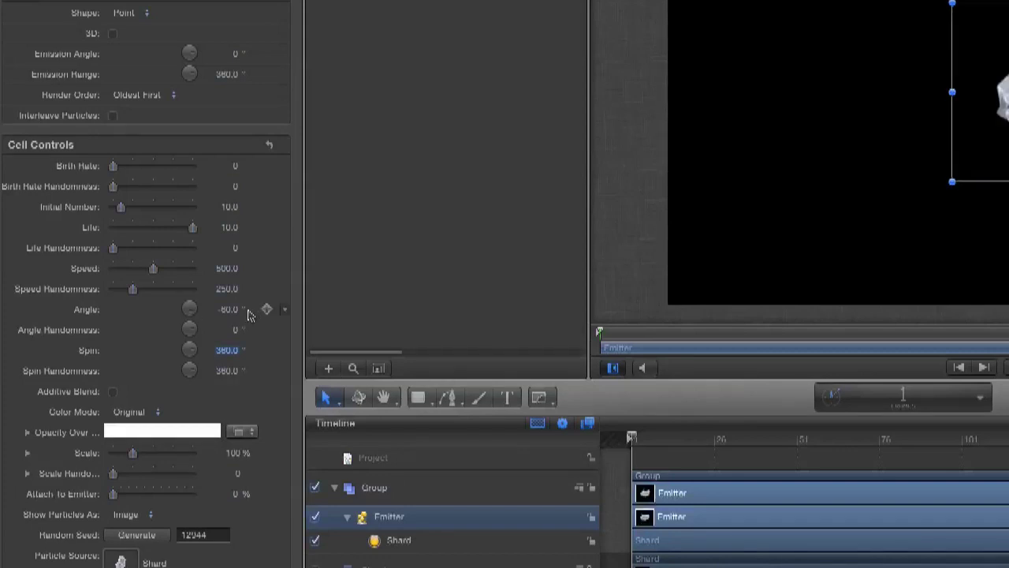
{"action": "left_click", "coordinate": [228, 309]}
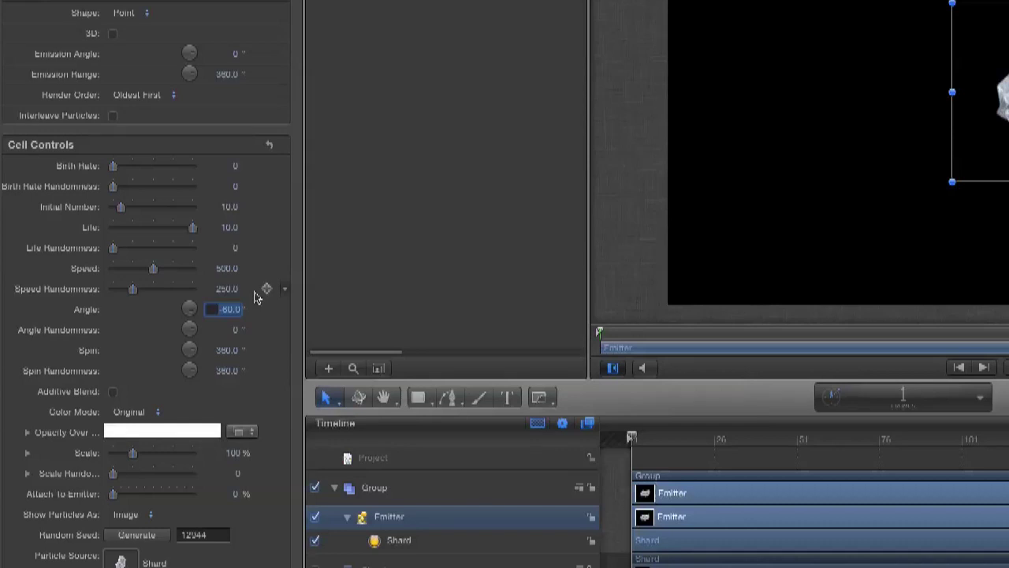
{"action": "type", "text": "45"}
{"action": "key", "text": "Return"}
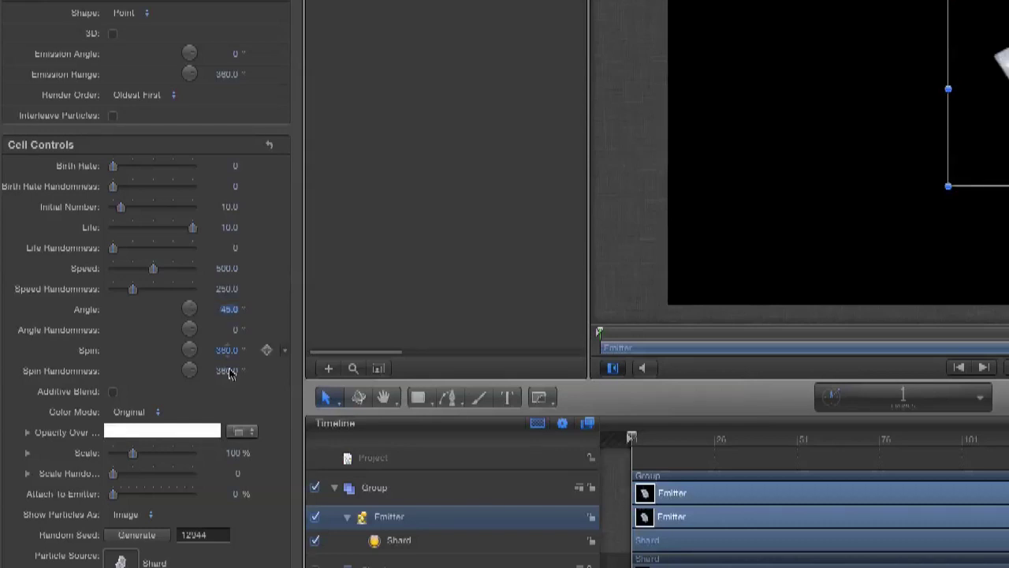
{"action": "left_click", "coordinate": [234, 329]}
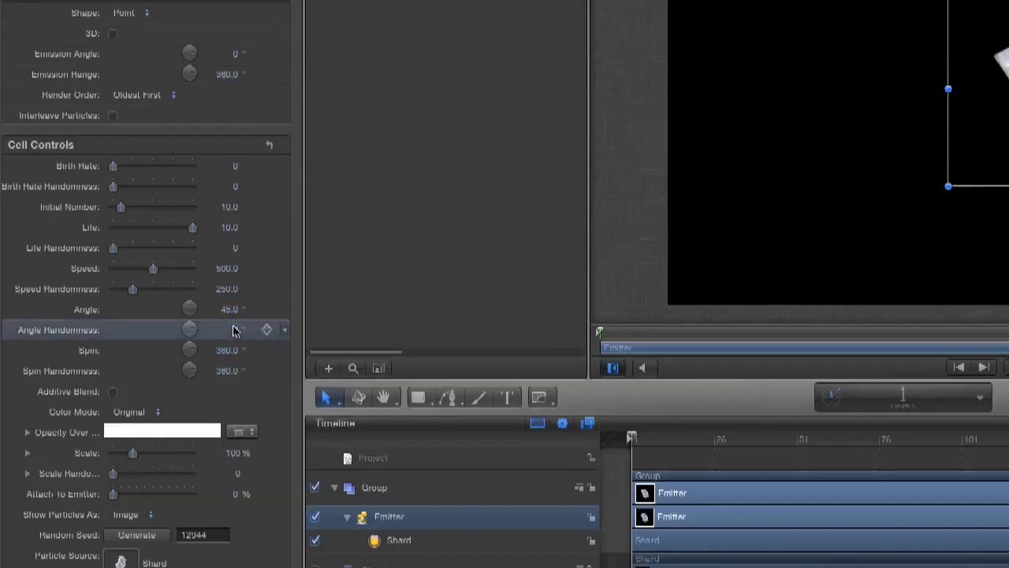
{"action": "left_click", "coordinate": [234, 329]}
{"action": "type", "text": "90"}
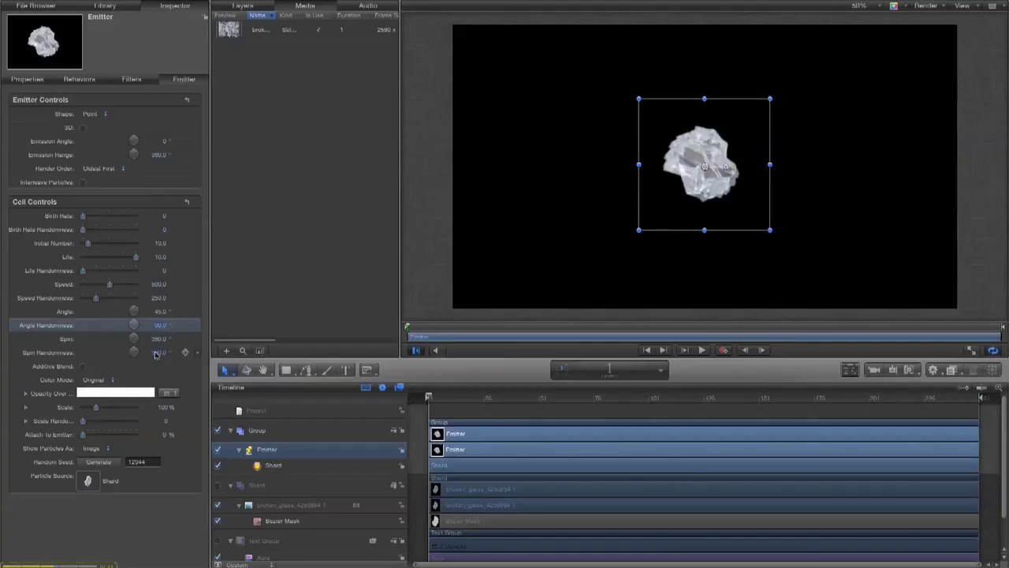
{"action": "left_click", "coordinate": [157, 353]}
Preview the tumbling shards, then set the shard Spin to 100°.
{"action": "key", "text": "space"}
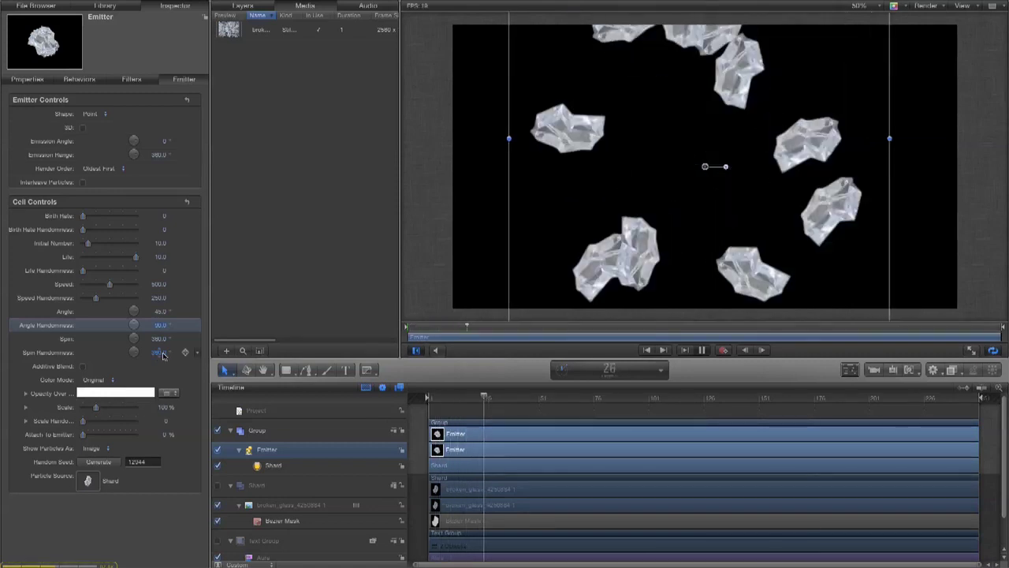
{"action": "key", "text": "space"}
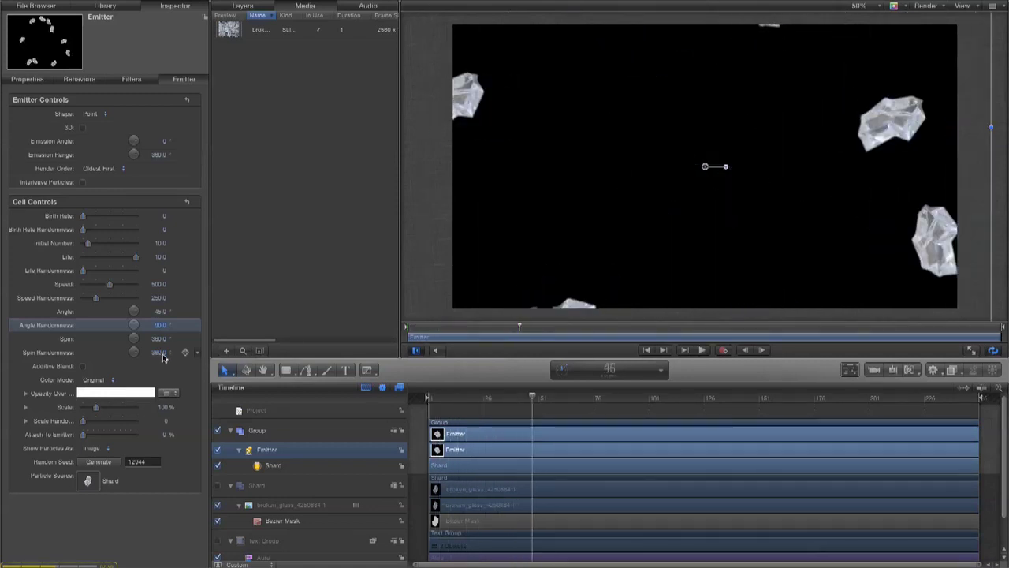
{"action": "left_click", "coordinate": [158, 339]}
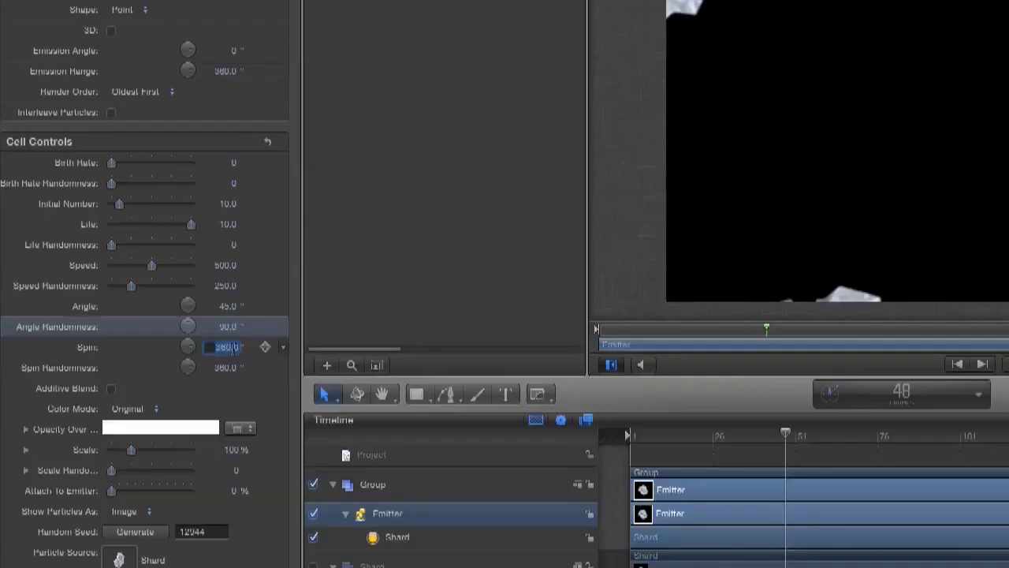
{"action": "key", "text": "Return"}
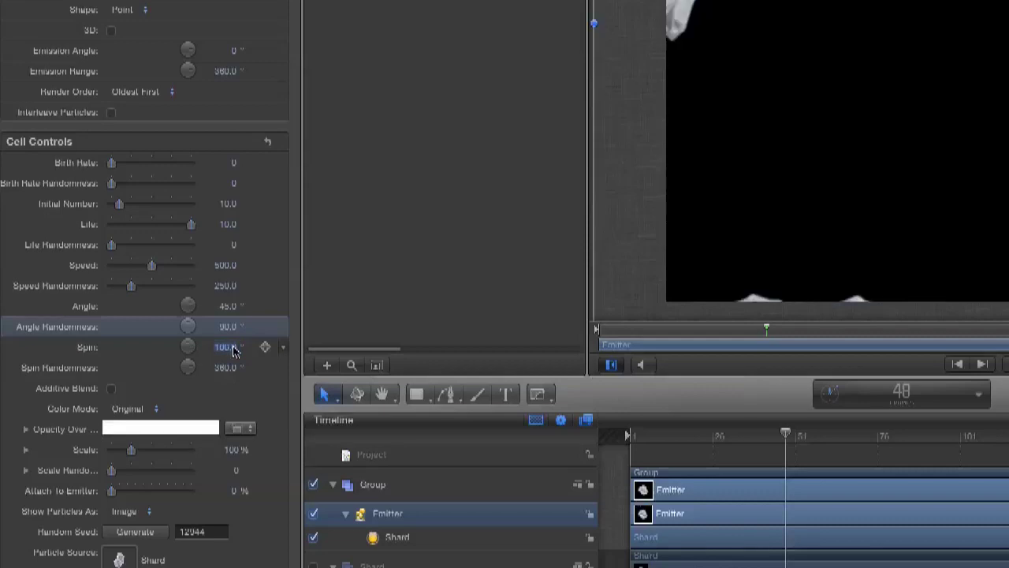
Set Spin Randomness to 270° and replay the particle animation from the first frame.
{"action": "left_click", "coordinate": [222, 369]}
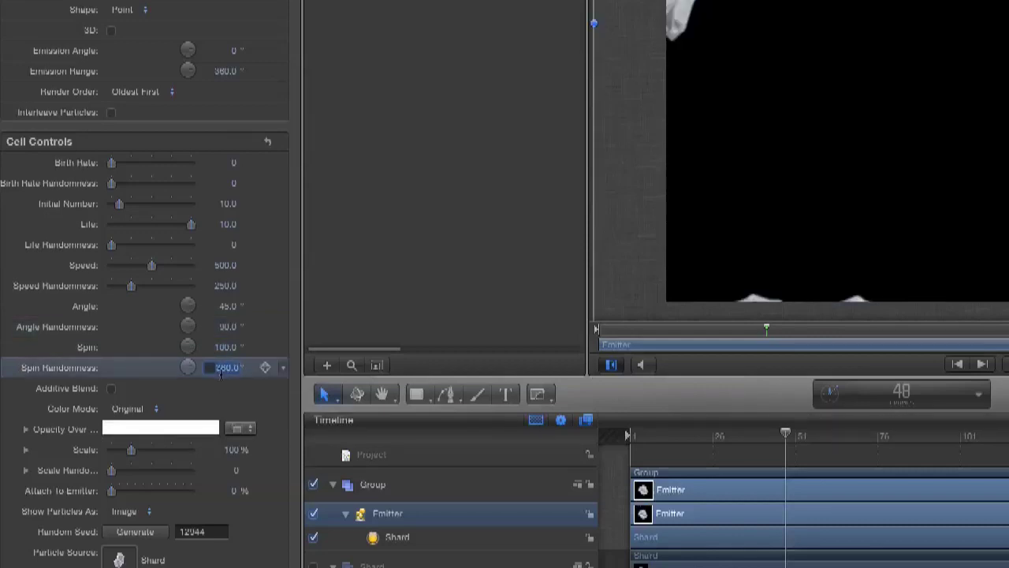
{"action": "type", "text": "270"}
{"action": "key", "text": "Return"}
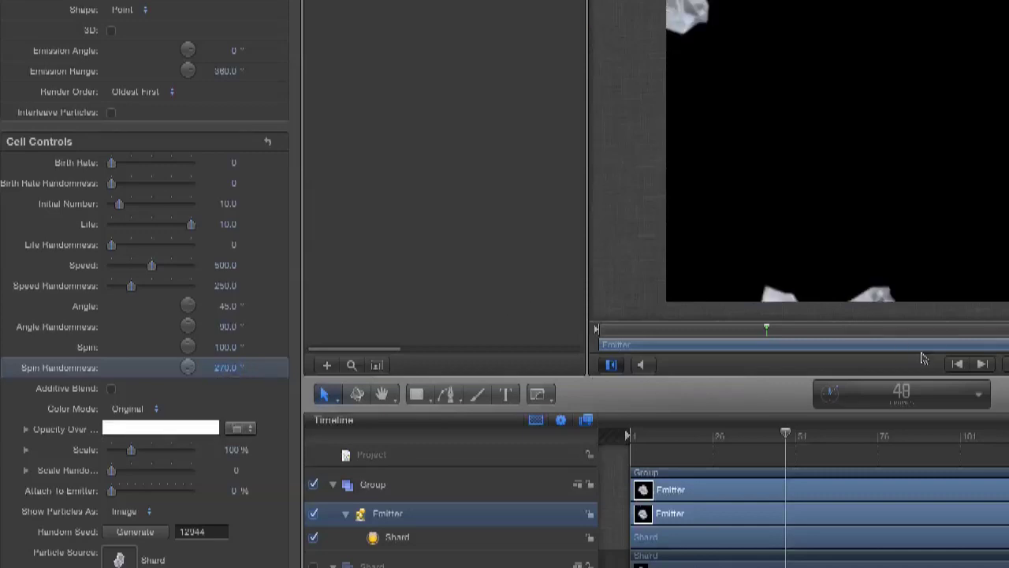
{"action": "left_click", "coordinate": [958, 364]}
{"action": "left_click", "coordinate": [1008, 365]}
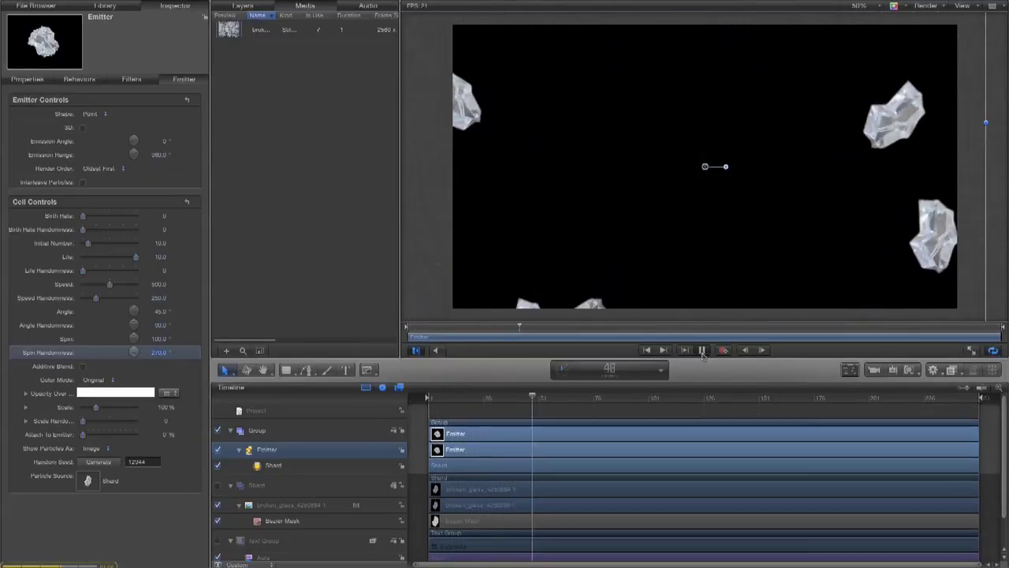
{"action": "left_click", "coordinate": [702, 350]}
Turn on 3D in Emitter Controls and preview the 3D shard burst from the first frame.
{"action": "left_click", "coordinate": [645, 350]}
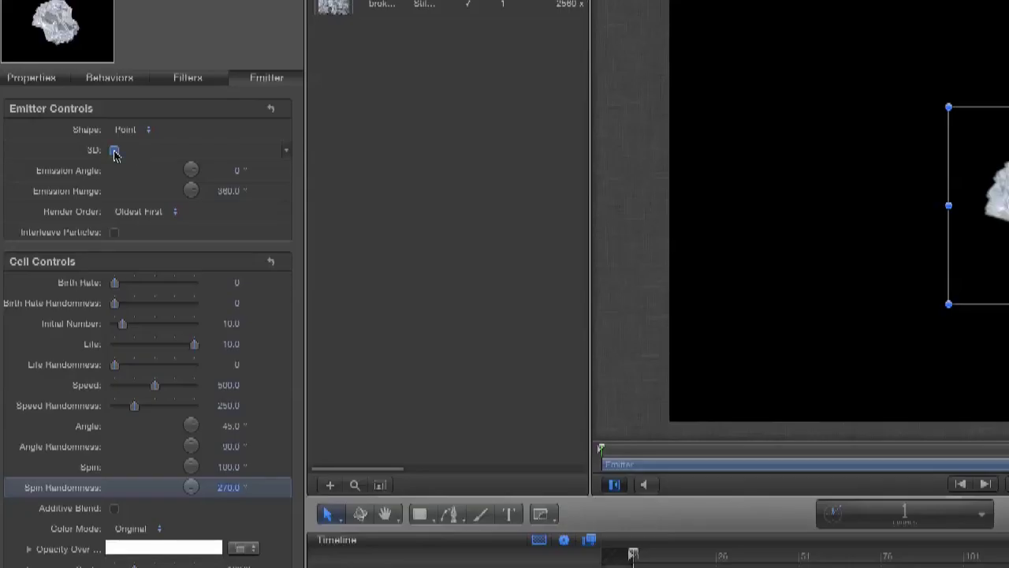
{"action": "left_click", "coordinate": [115, 151]}
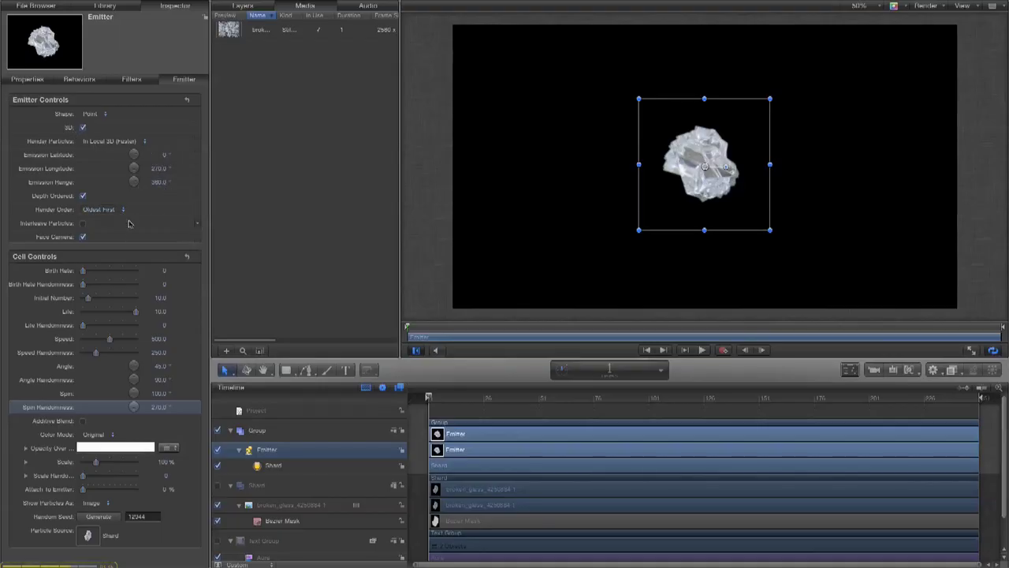
{"action": "key", "text": "space"}
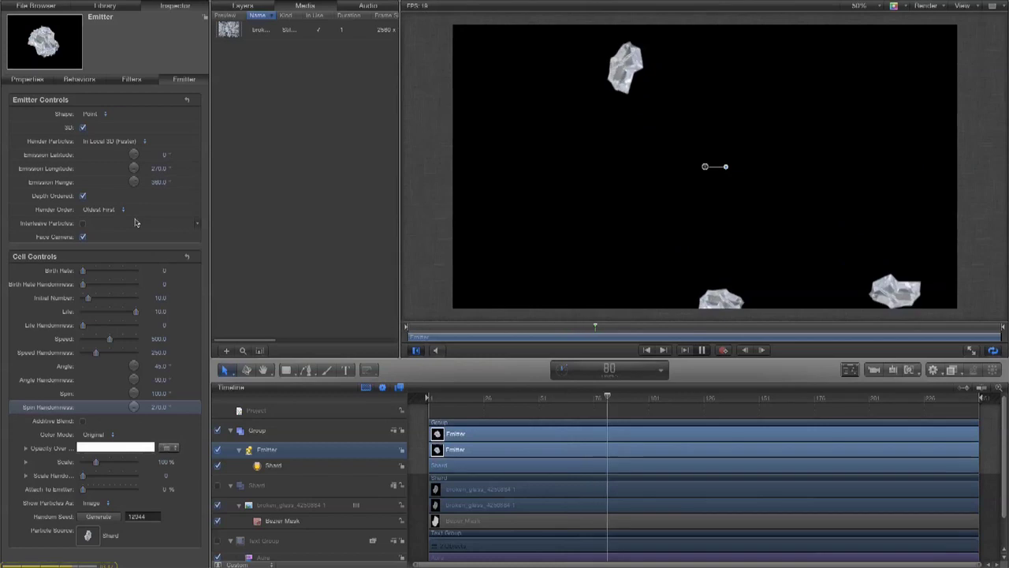
{"action": "key", "text": "space"}
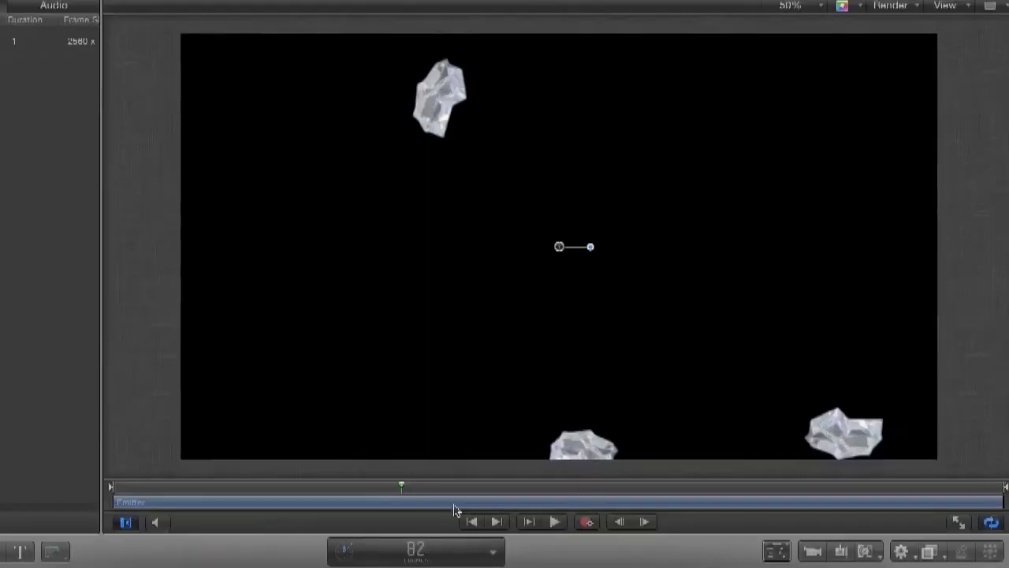
{"action": "left_click", "coordinate": [475, 524]}
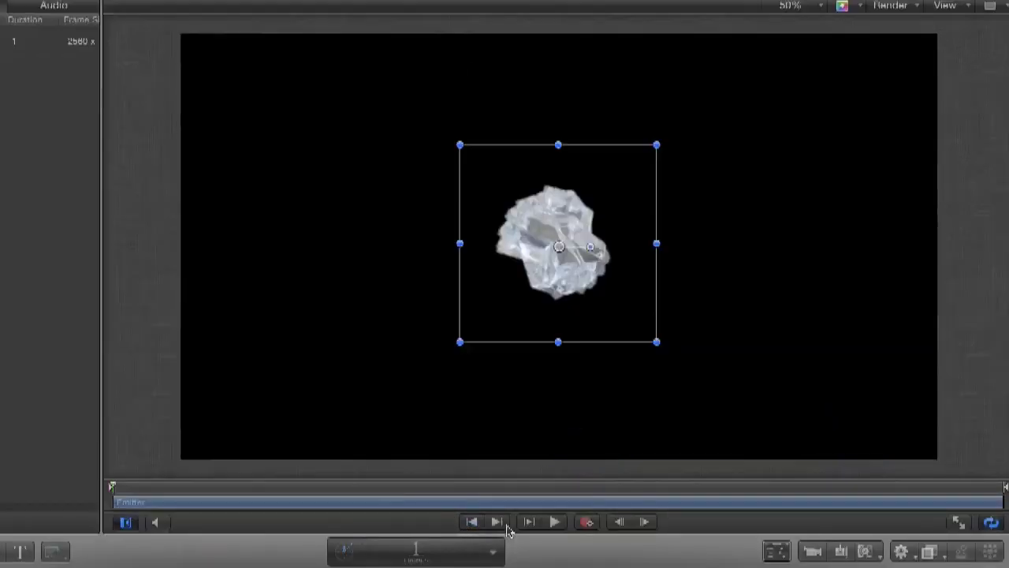
{"action": "left_click", "coordinate": [556, 521]}
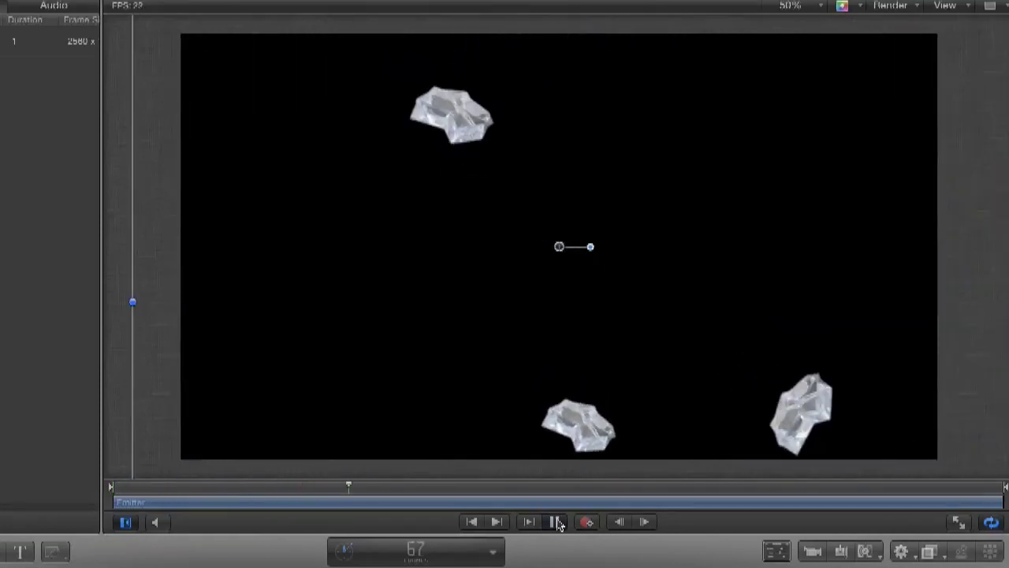
{"action": "left_click", "coordinate": [555, 522]}
{"action": "left_click", "coordinate": [473, 522]}
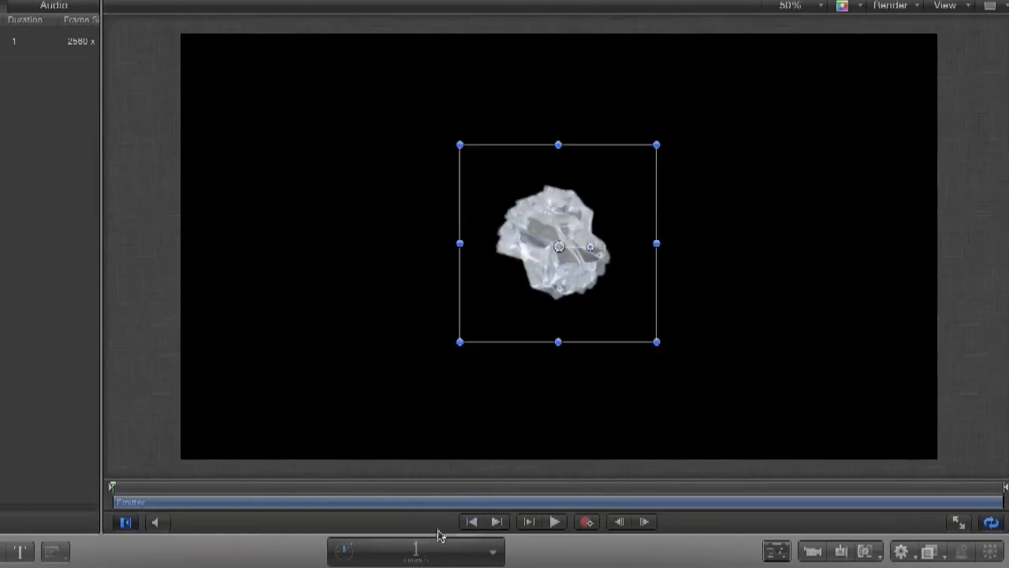
Rename the Group layer 'Exploding Shards', make it a 3D group, and select the Emitter layer.
{"action": "key", "text": "F8"}
{"action": "left_click", "coordinate": [258, 431]}
{"action": "double_click", "coordinate": [258, 431]}
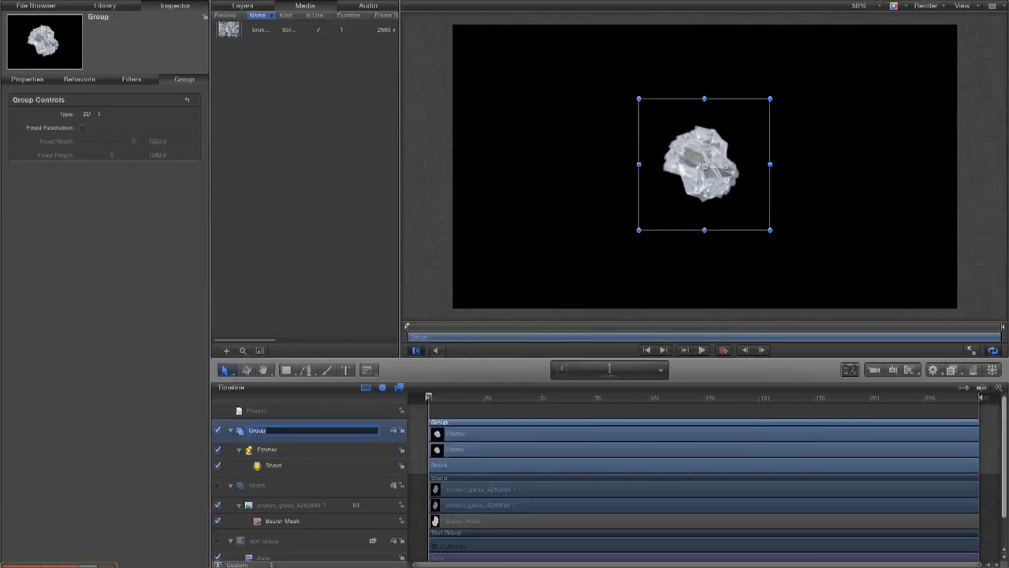
{"action": "type", "text": "Exploding Shards"}
{"action": "key", "text": "Return"}
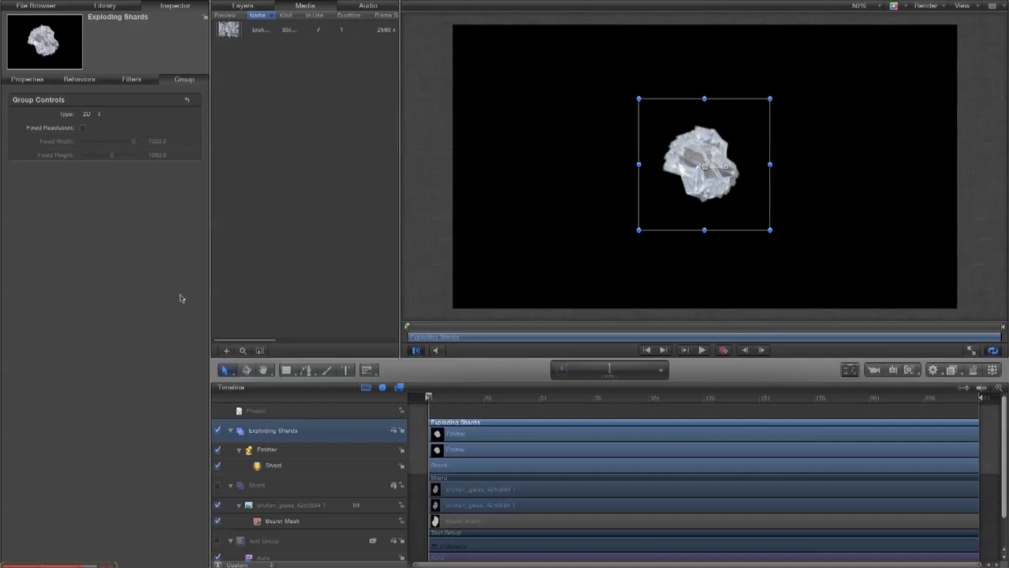
{"action": "left_click", "coordinate": [96, 114]}
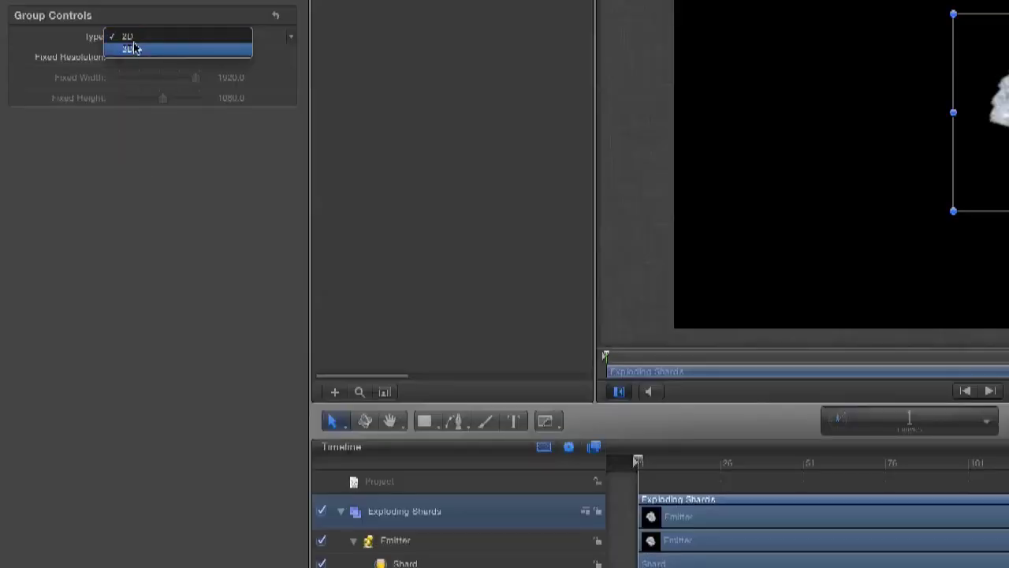
{"action": "left_click", "coordinate": [134, 49]}
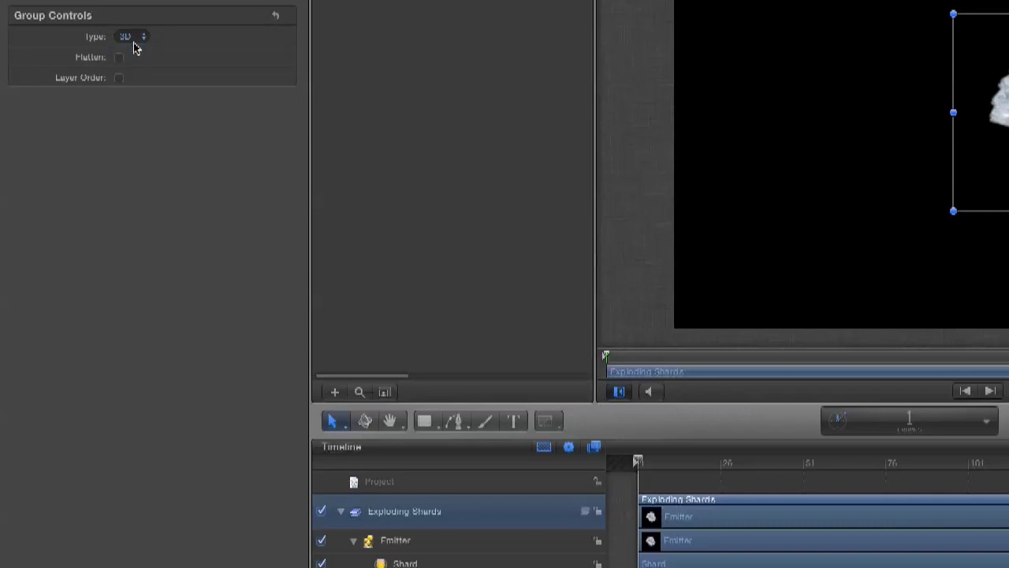
{"action": "left_click", "coordinate": [454, 544]}
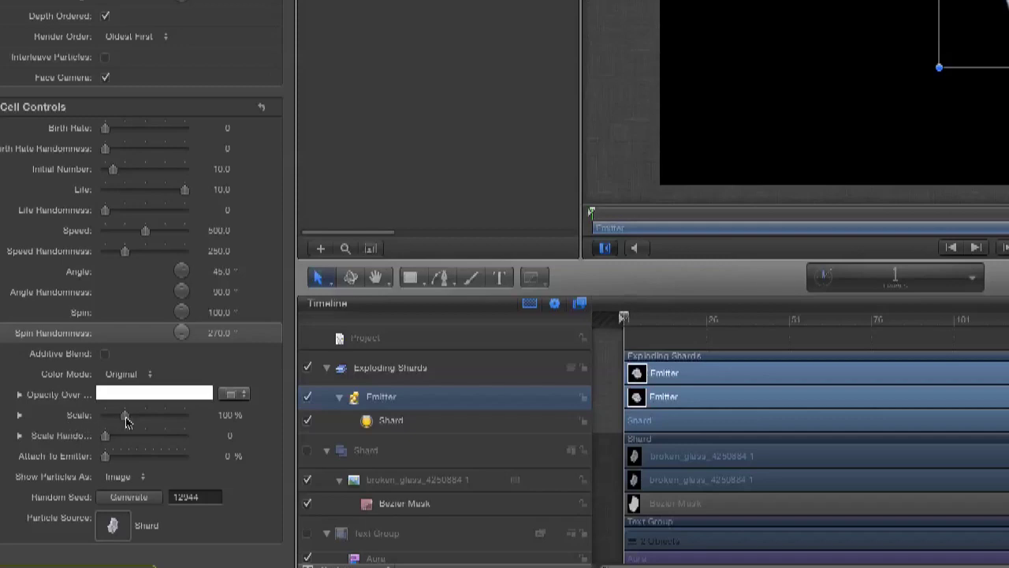
Reduce the shard Scale to 10%, checking the scattered shards at frame 37.
{"action": "left_click_drag", "start_coordinate": [125, 419], "coordinate": [116, 423]}
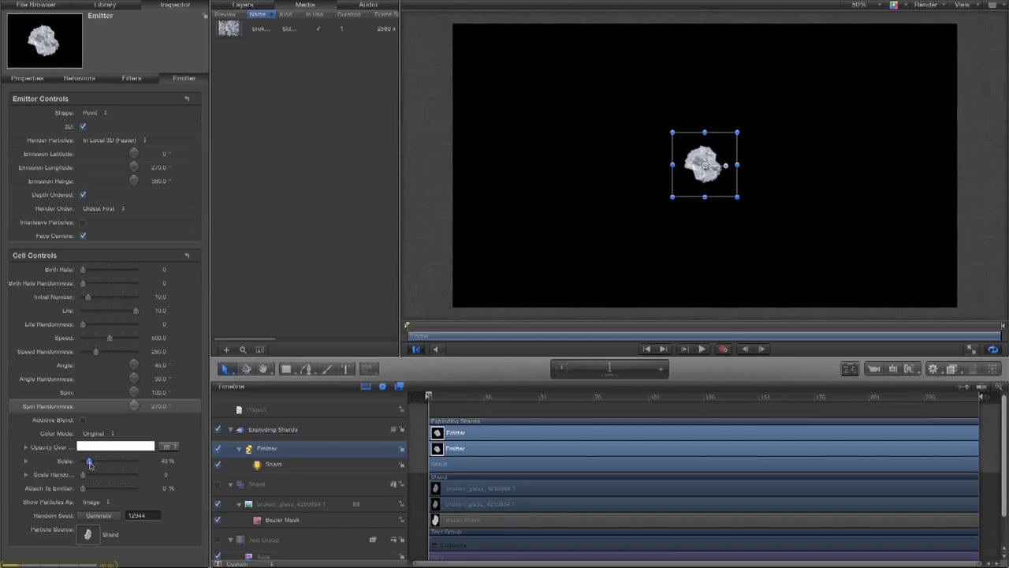
{"action": "left_click_drag", "start_coordinate": [90, 465], "coordinate": [88, 465]}
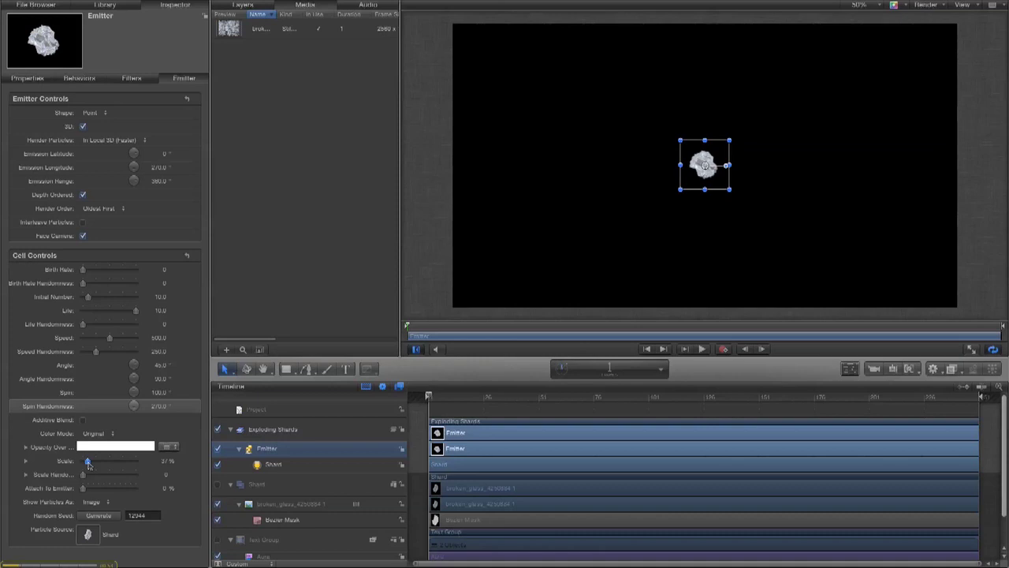
{"action": "left_click_drag", "start_coordinate": [88, 464], "coordinate": [85, 465]}
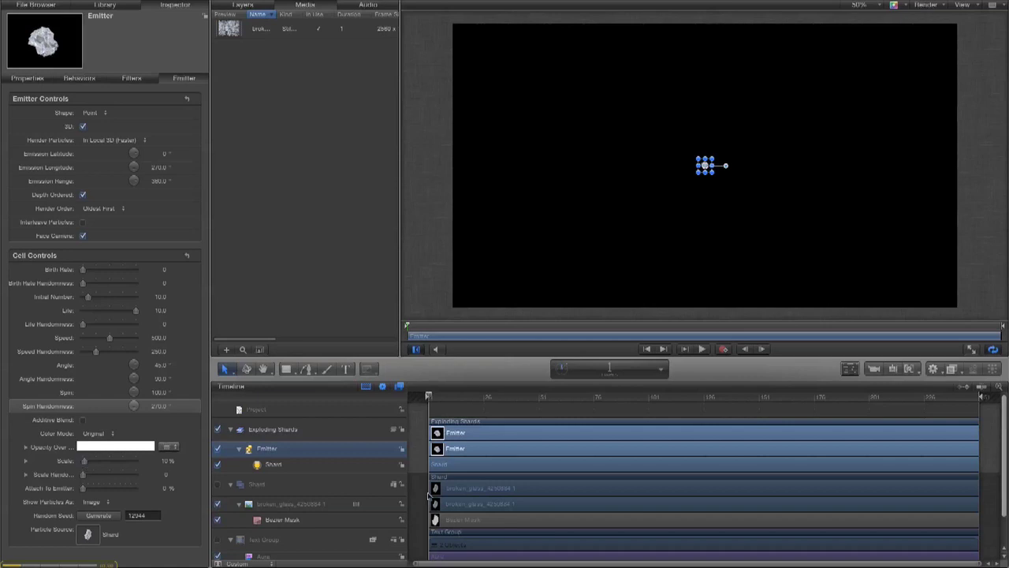
{"action": "left_click", "coordinate": [508, 398]}
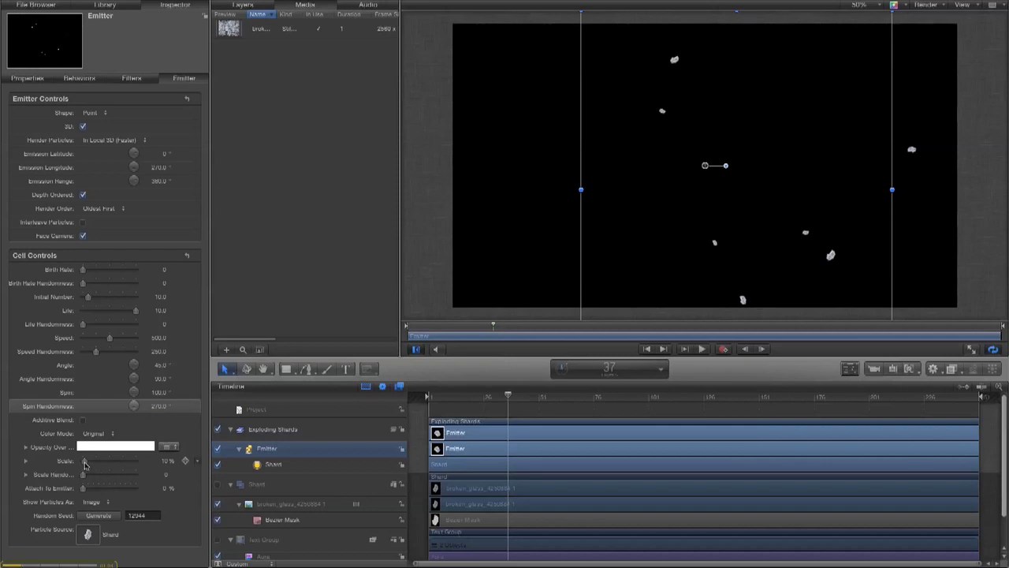
{"action": "left_click_drag", "start_coordinate": [85, 465], "coordinate": [86, 465]}
Set Scale Randomness to 15 and preview the smaller shards from the first frame.
{"action": "left_click_drag", "start_coordinate": [83, 475], "coordinate": [89, 475]}
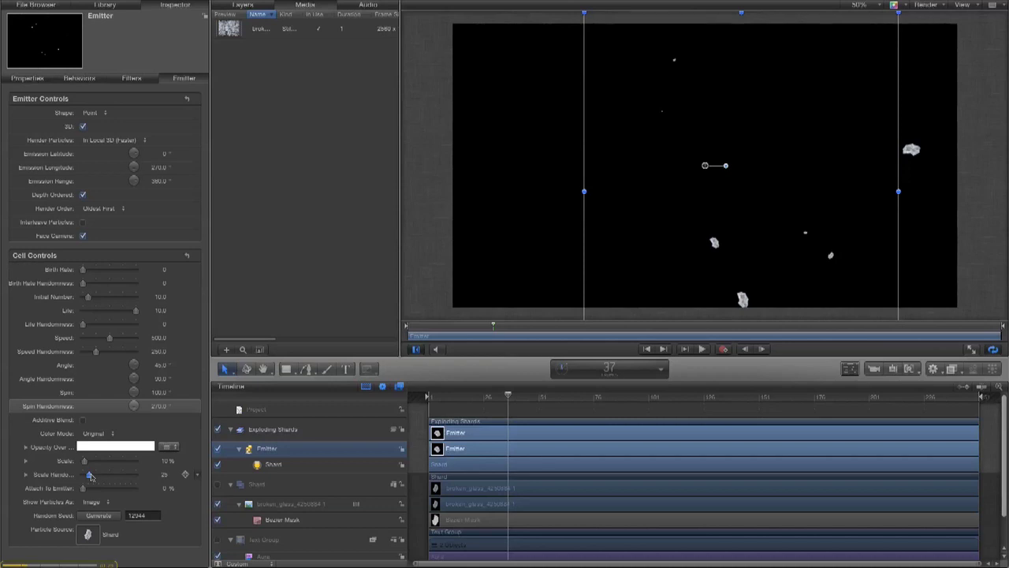
{"action": "left_click_drag", "start_coordinate": [91, 475], "coordinate": [90, 476]}
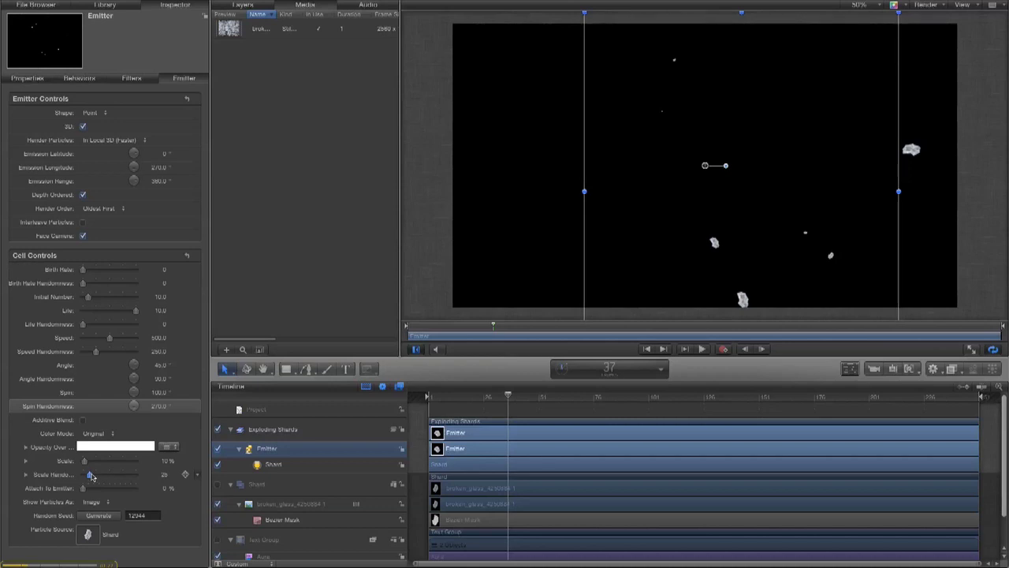
{"action": "left_click_drag", "start_coordinate": [91, 476], "coordinate": [87, 476]}
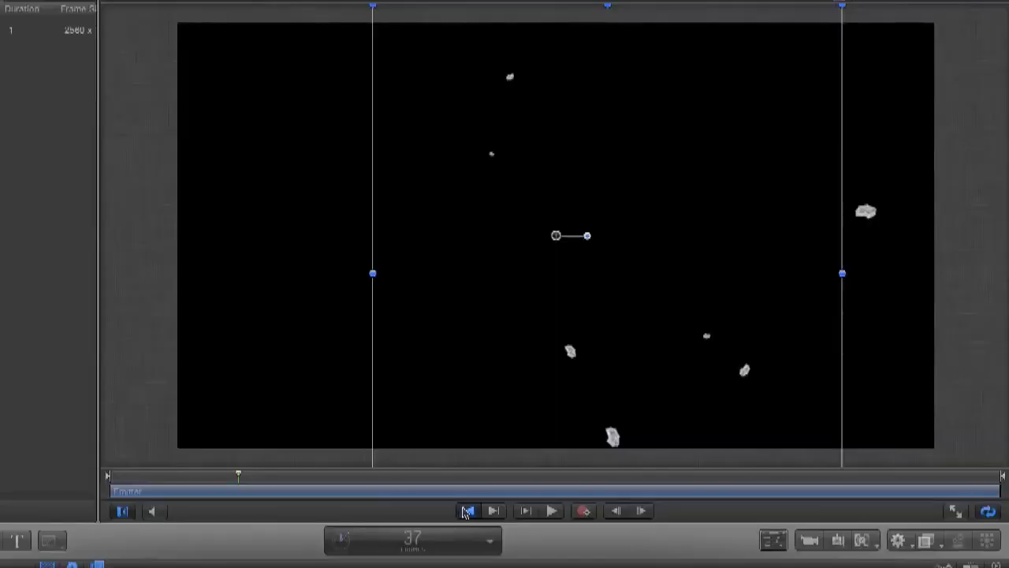
{"action": "left_click", "coordinate": [646, 349]}
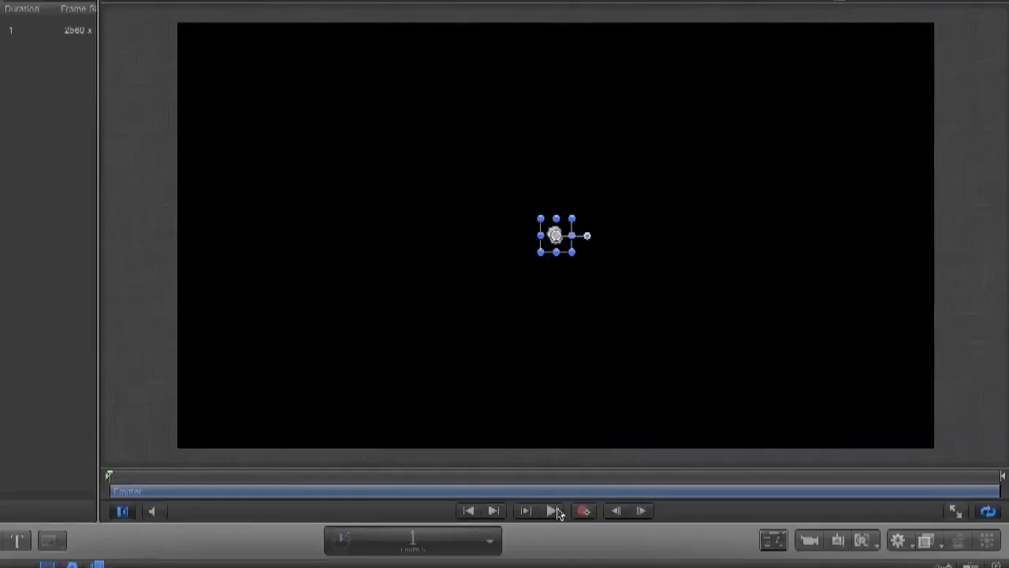
{"action": "left_click", "coordinate": [701, 349]}
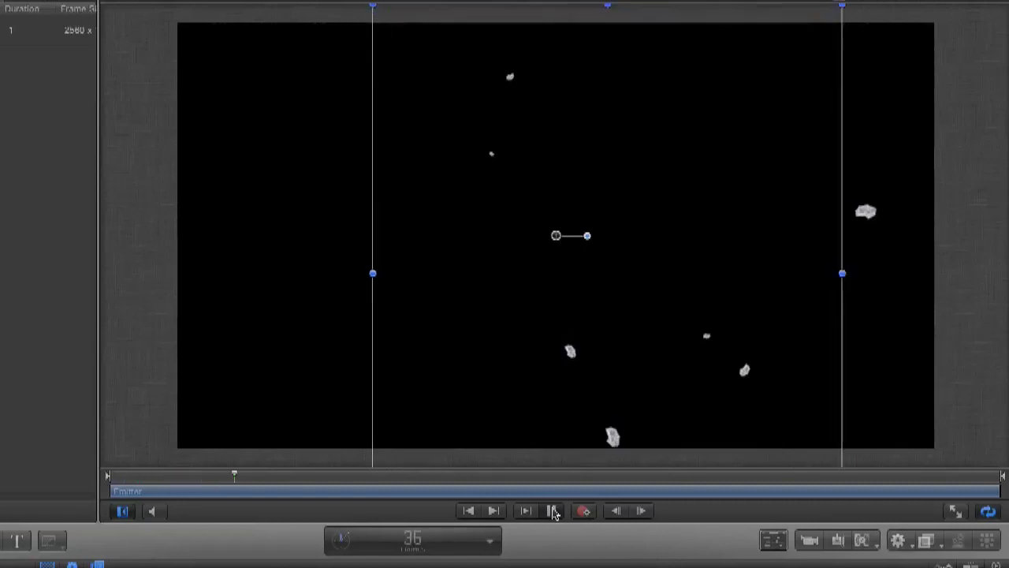
{"action": "left_click", "coordinate": [553, 511]}
{"action": "left_click", "coordinate": [469, 512]}
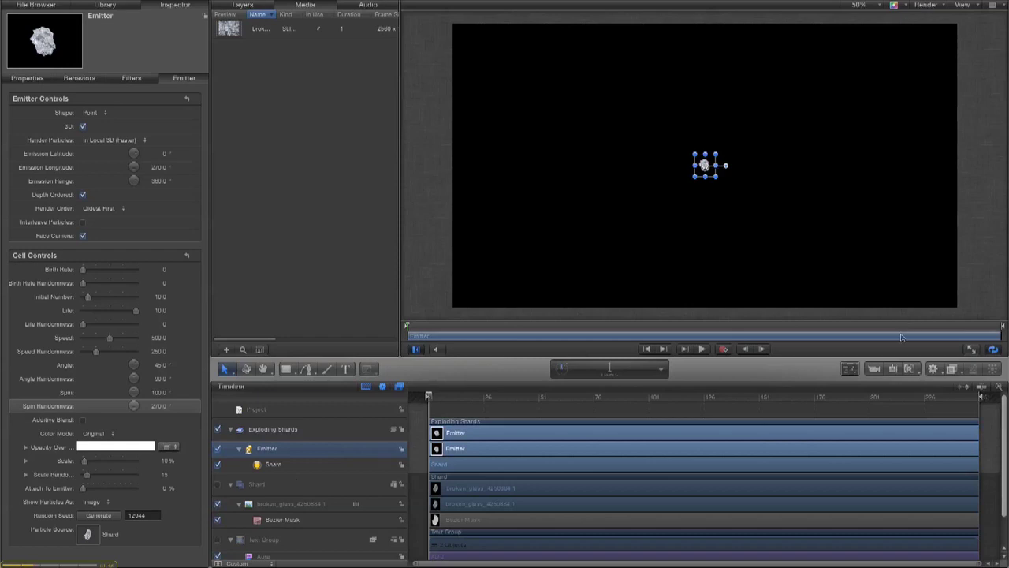
{"action": "left_click", "coordinate": [703, 350]}
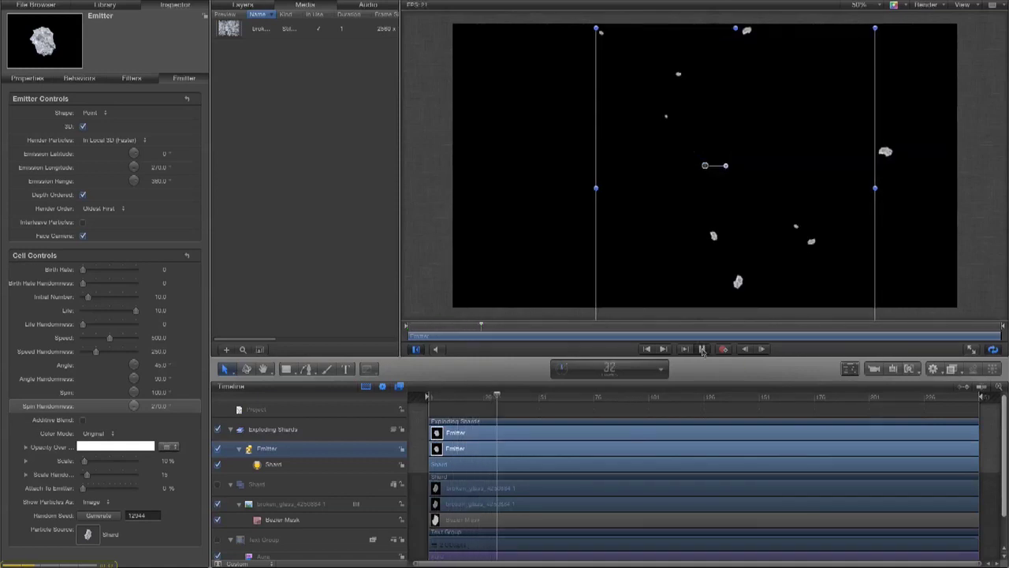
{"action": "left_click", "coordinate": [702, 350]}
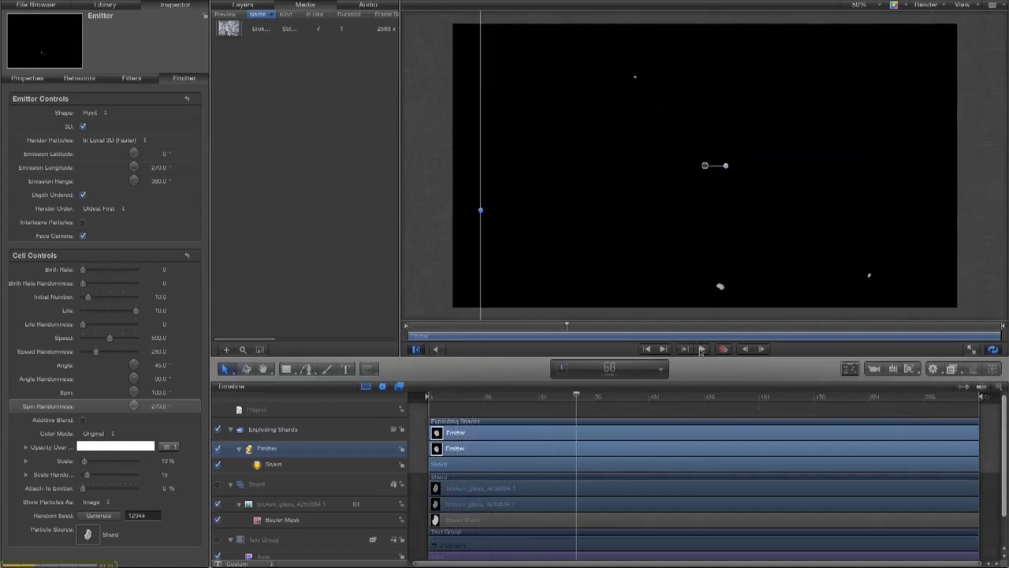
{"action": "left_click", "coordinate": [646, 349]}
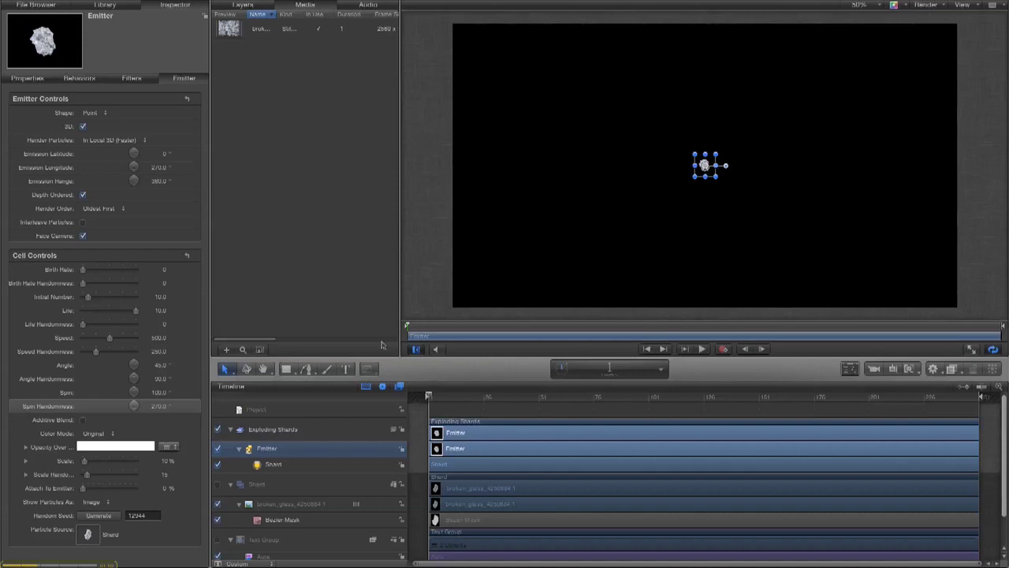
{"action": "left_click", "coordinate": [25, 447]}
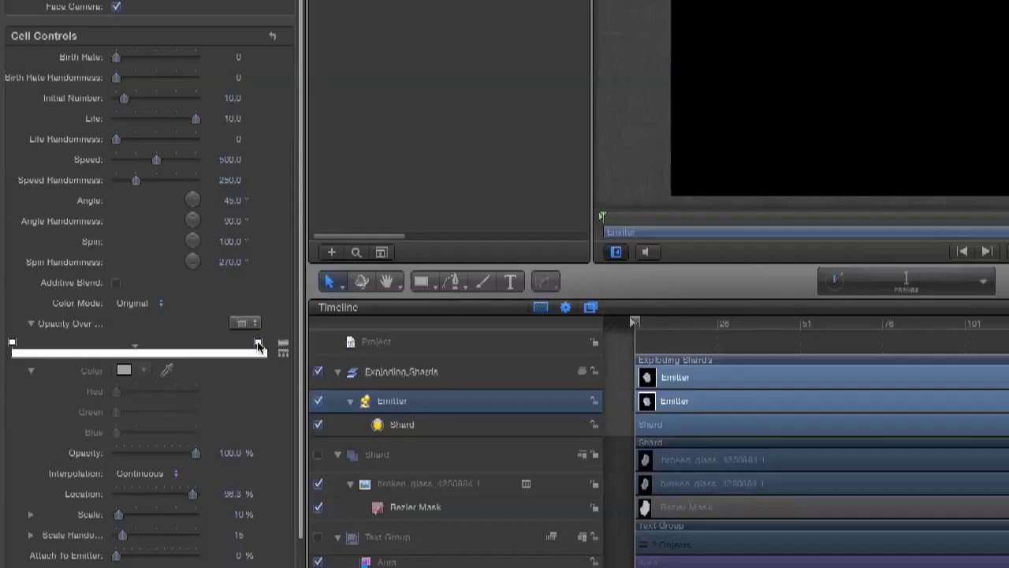
{"action": "left_click_drag", "start_coordinate": [178, 402], "coordinate": [184, 401]}
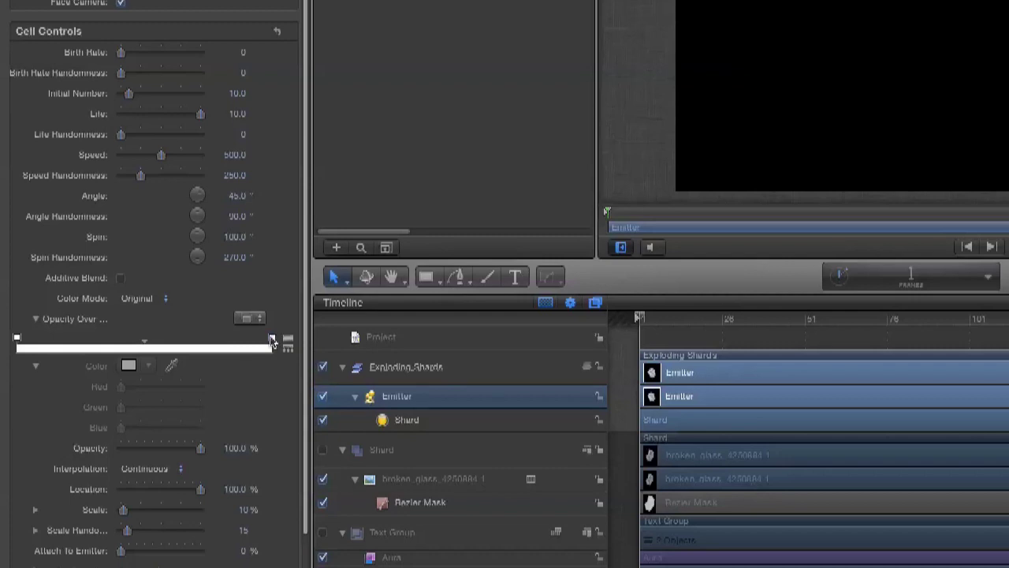
{"action": "left_click_drag", "start_coordinate": [198, 449], "coordinate": [75, 455]}
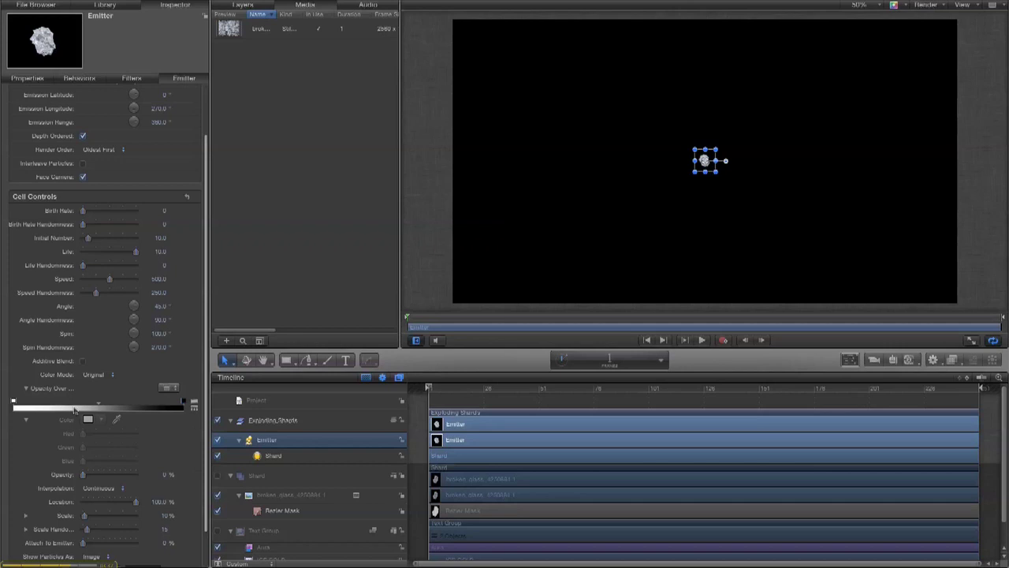
{"action": "left_click", "coordinate": [701, 340]}
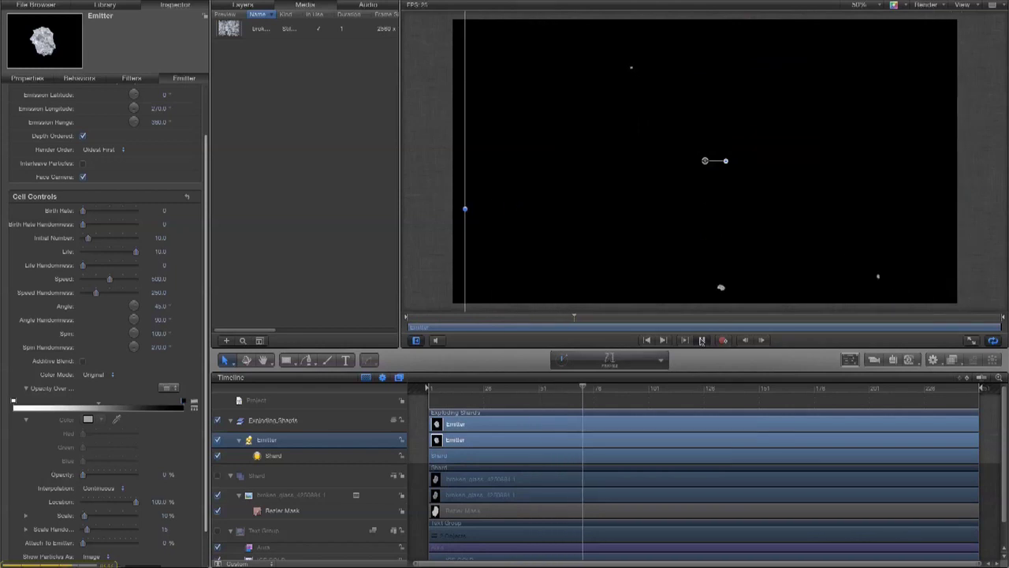
{"action": "left_click", "coordinate": [701, 340]}
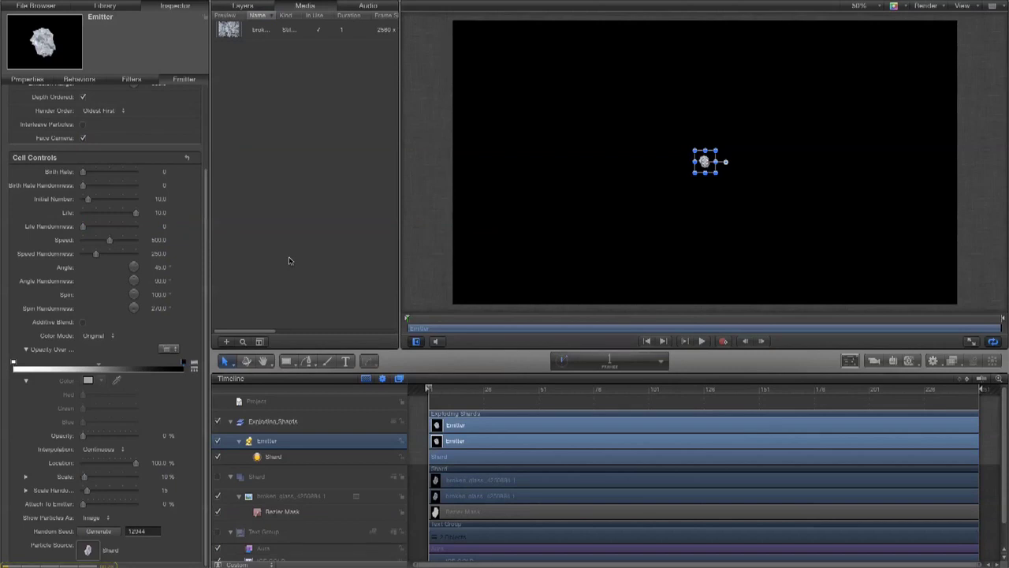
{"action": "left_click", "coordinate": [702, 340]}
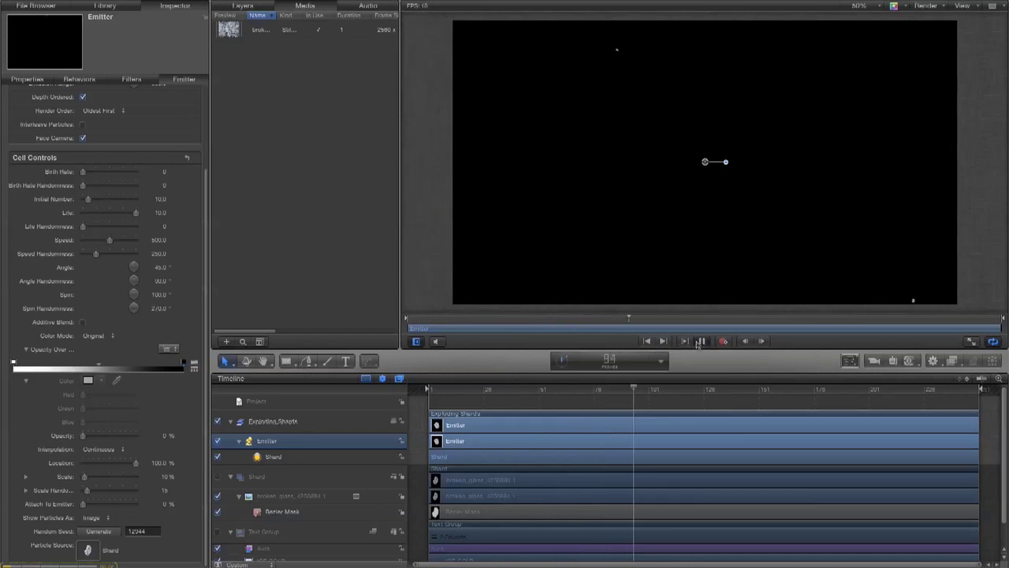
{"action": "left_click", "coordinate": [698, 344]}
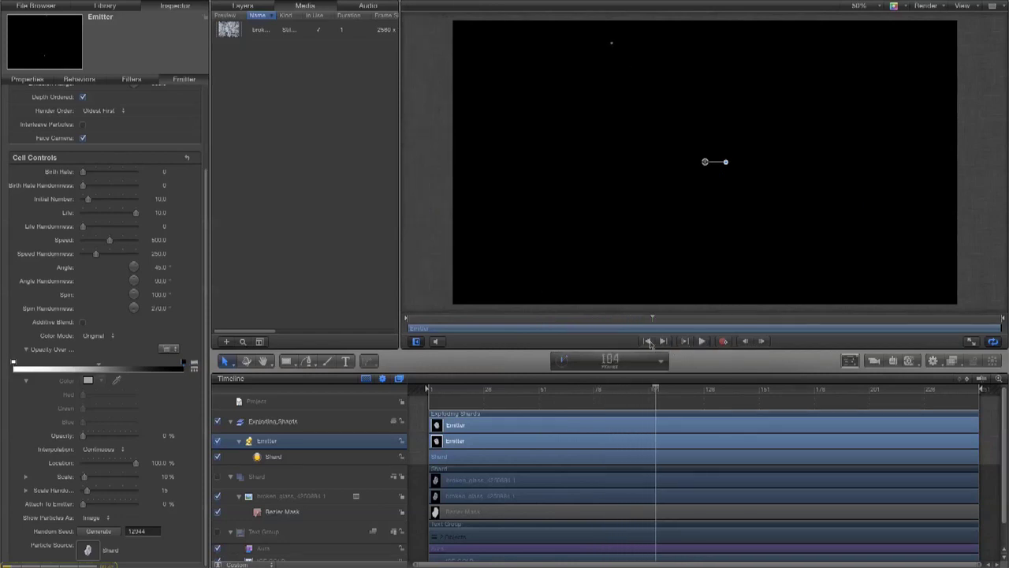
{"action": "left_click", "coordinate": [648, 343]}
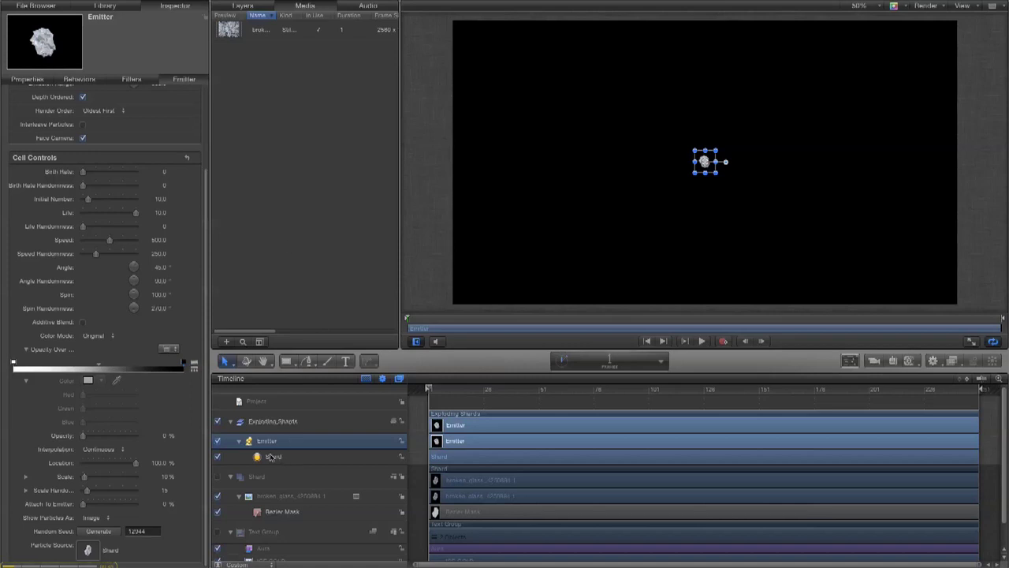
Add a Basic Motion Spin behaviour to the Shard particle cell with its Axis set to Custom.
{"action": "left_click", "coordinate": [272, 457]}
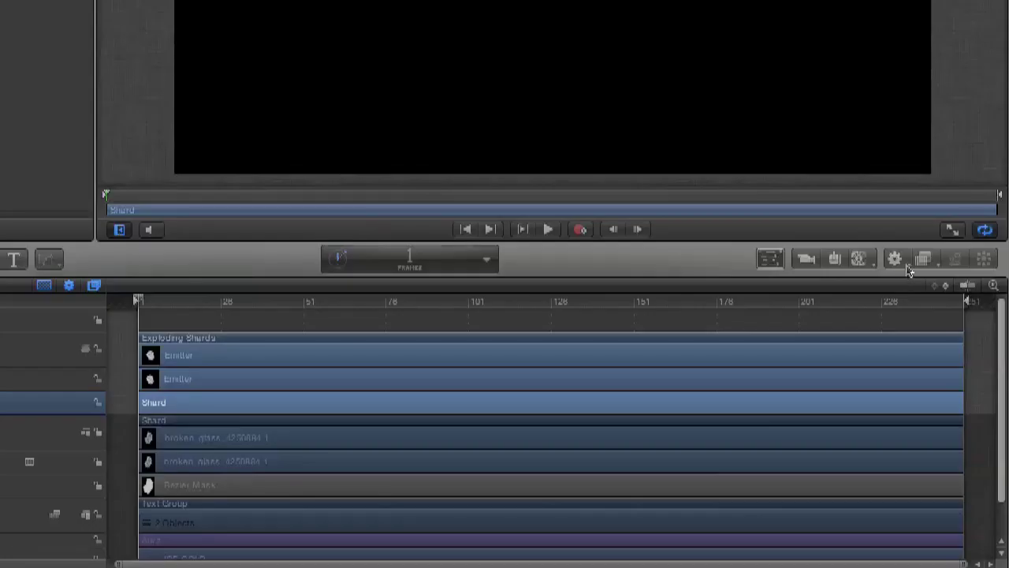
{"action": "left_click", "coordinate": [907, 264]}
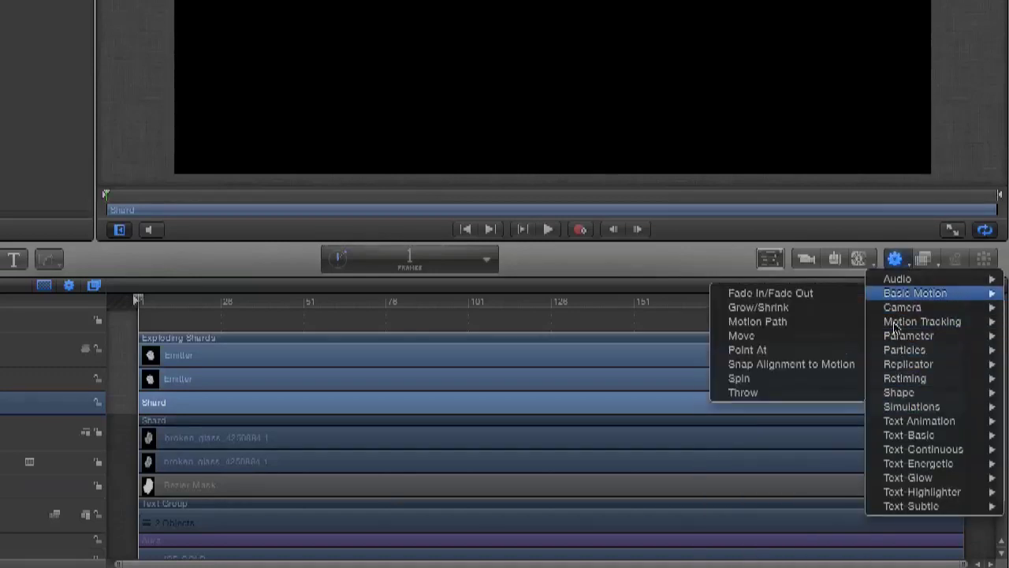
{"action": "mouse_move", "coordinate": [895, 383]}
{"action": "mouse_move", "coordinate": [895, 293]}
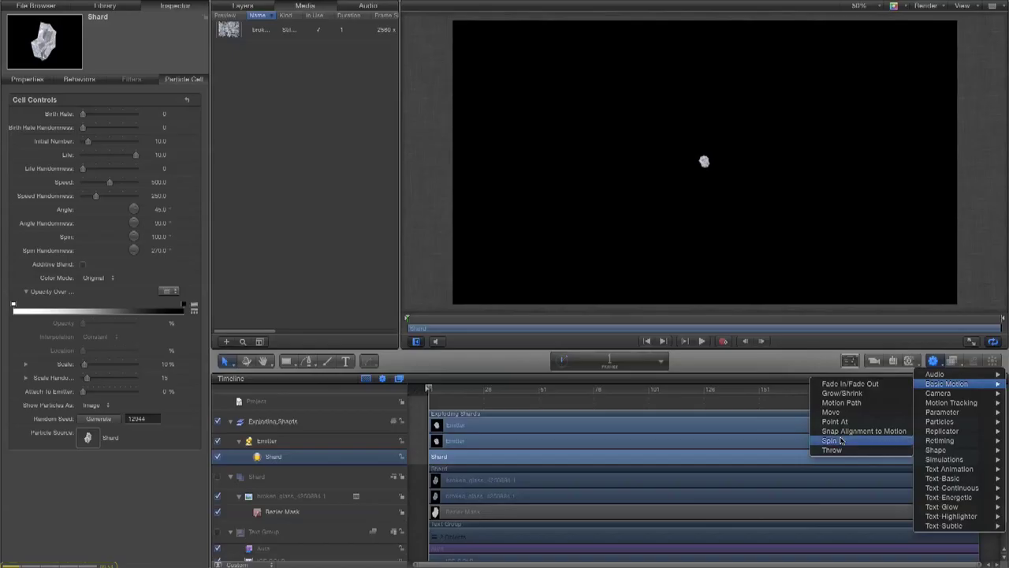
{"action": "left_click", "coordinate": [745, 378]}
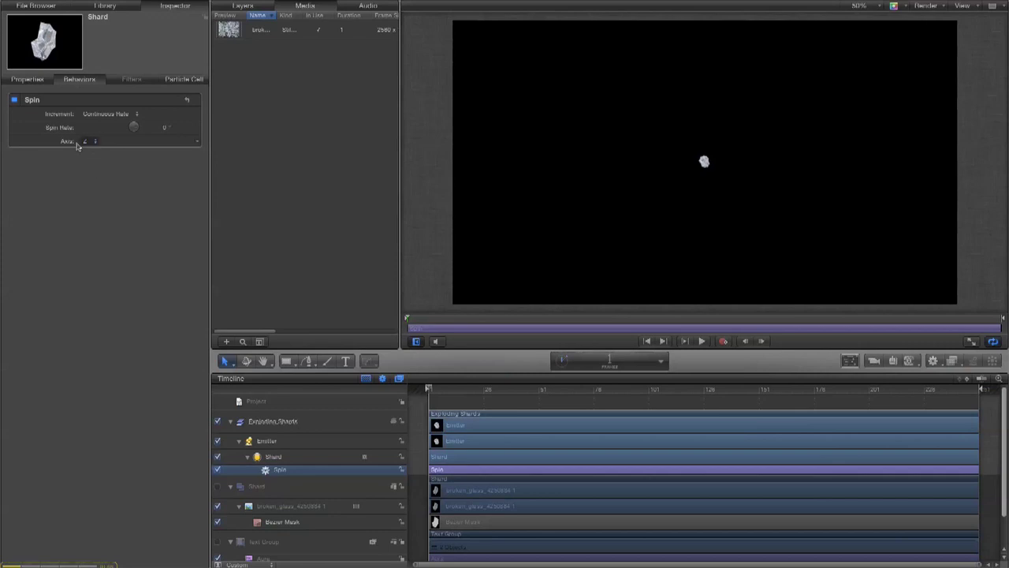
{"action": "left_click", "coordinate": [97, 141]}
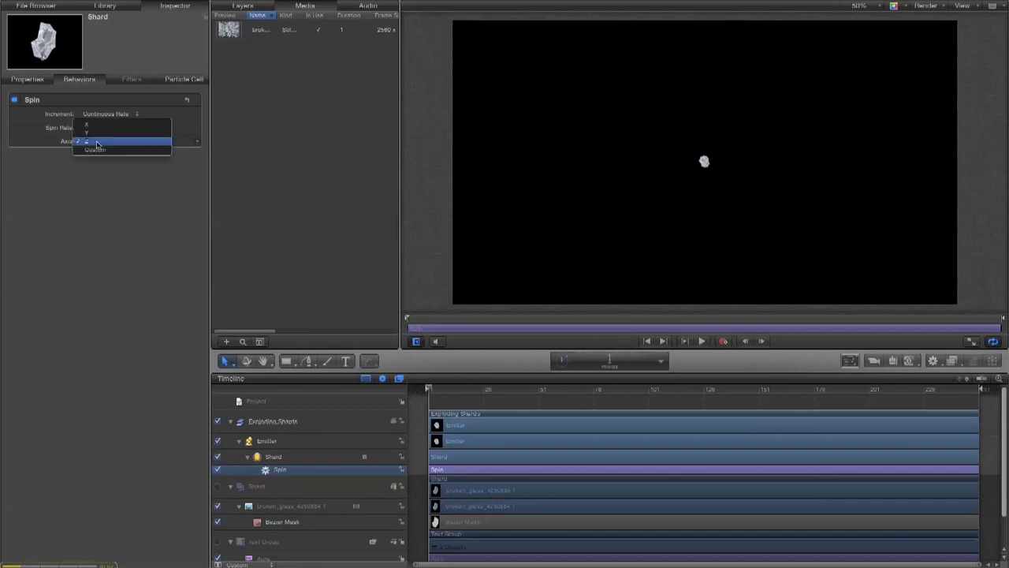
{"action": "left_click", "coordinate": [96, 150]}
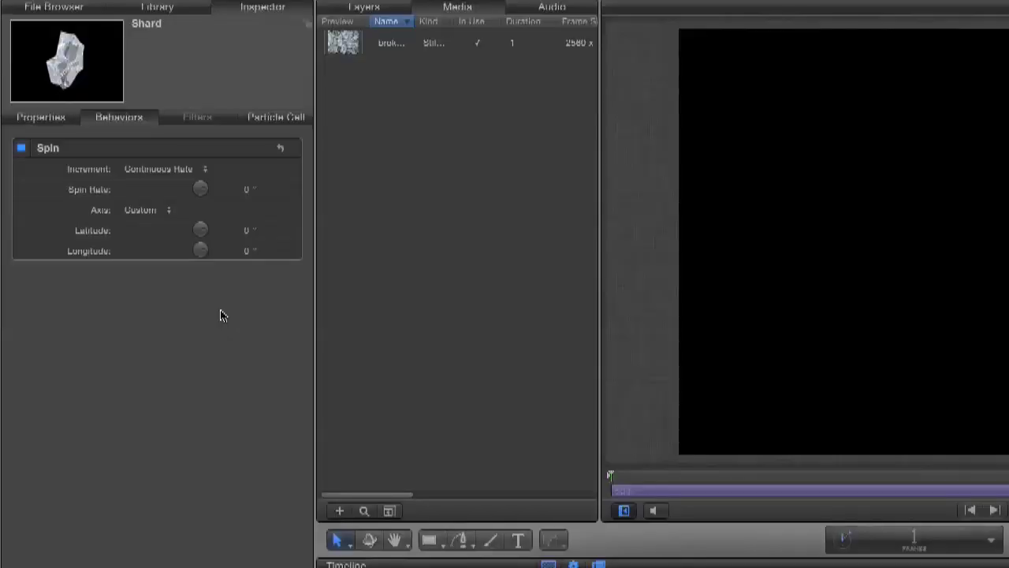
Set the Spin behaviour to rate -85°, Latitude 250° and Longitude 81°, then play the animation.
{"action": "left_click", "coordinate": [246, 190]}
{"action": "left_click", "coordinate": [246, 230]}
{"action": "left_click", "coordinate": [247, 231]}
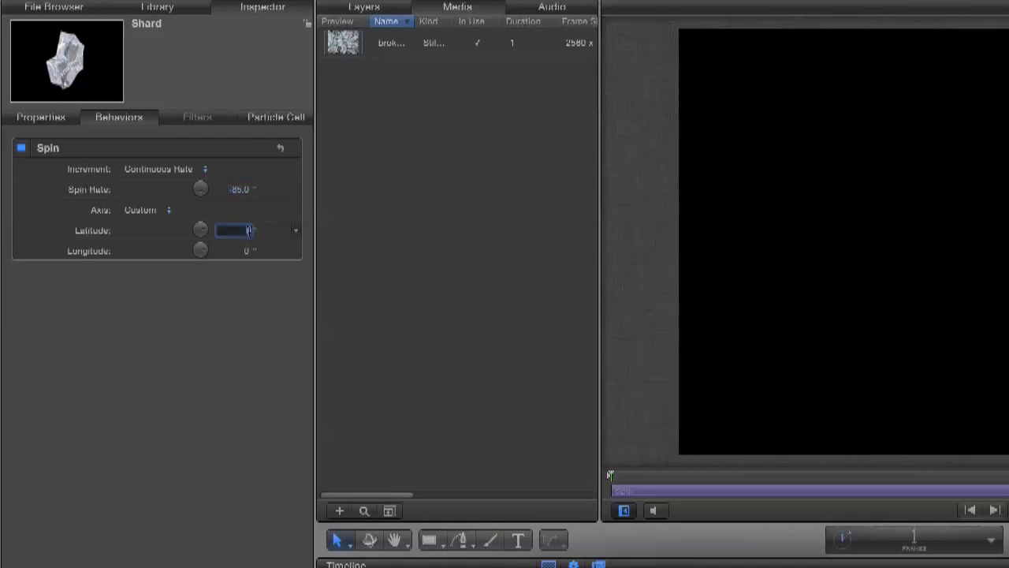
{"action": "type", "text": "90"}
{"action": "key", "text": "Return"}
{"action": "left_click", "coordinate": [243, 250]}
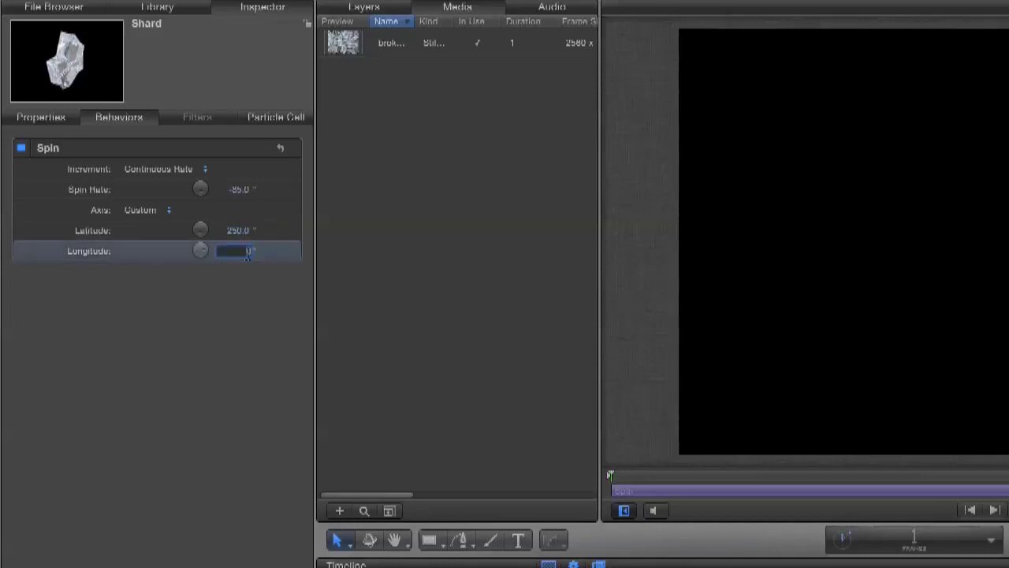
{"action": "type", "text": "81"}
{"action": "key", "text": "Return"}
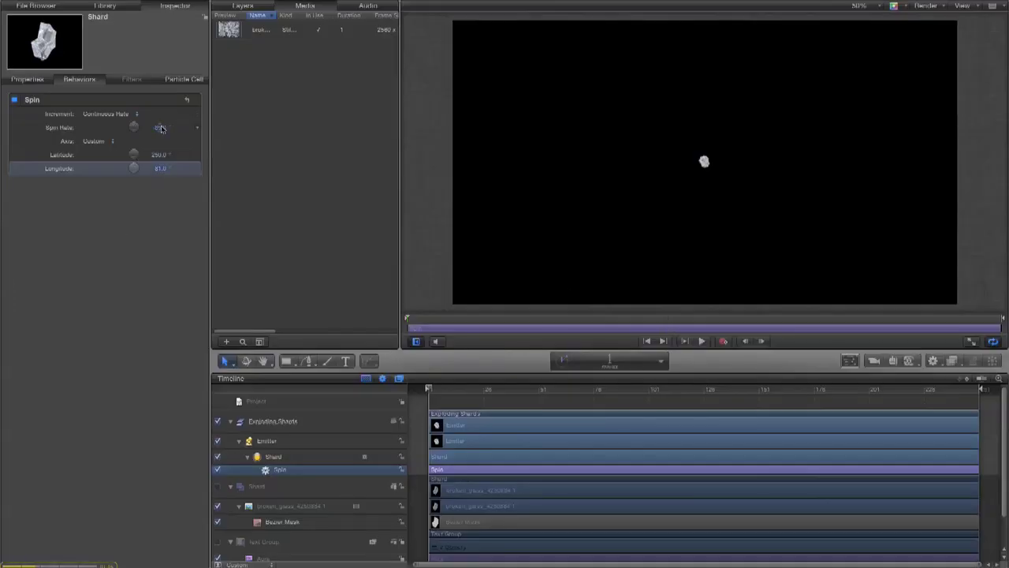
{"action": "left_click", "coordinate": [702, 342]}
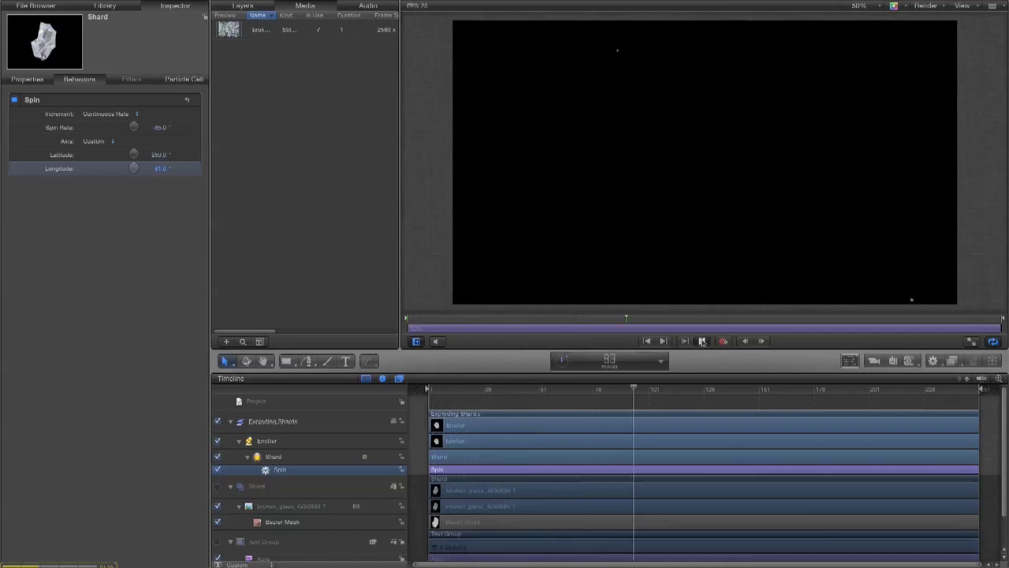
{"action": "left_click", "coordinate": [702, 342]}
{"action": "left_click", "coordinate": [646, 341]}
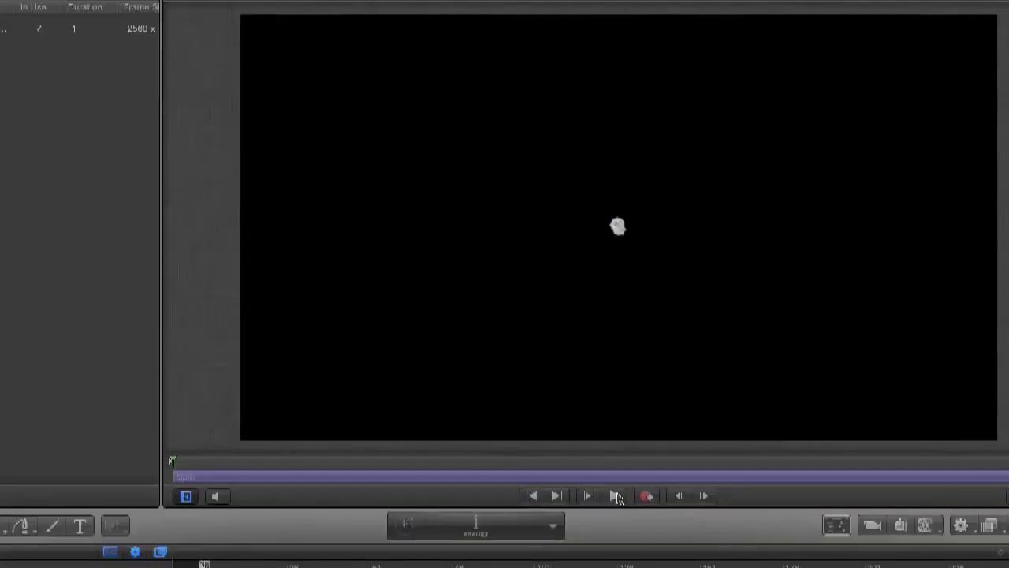
{"action": "left_click", "coordinate": [618, 497]}
{"action": "left_click", "coordinate": [615, 496]}
{"action": "left_click", "coordinate": [533, 495]}
{"action": "left_click", "coordinate": [614, 495]}
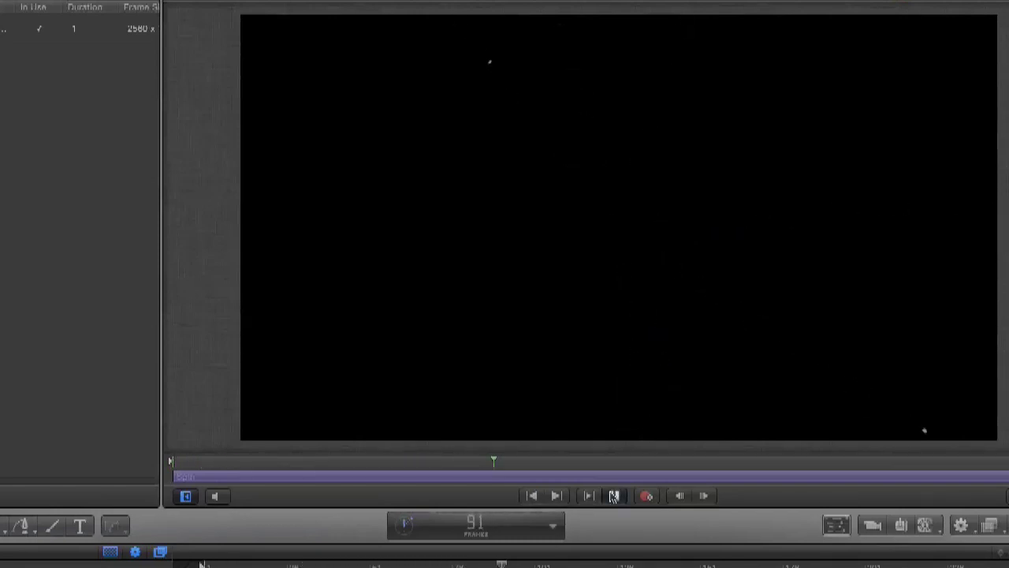
{"action": "left_click", "coordinate": [615, 495]}
{"action": "left_click", "coordinate": [533, 496]}
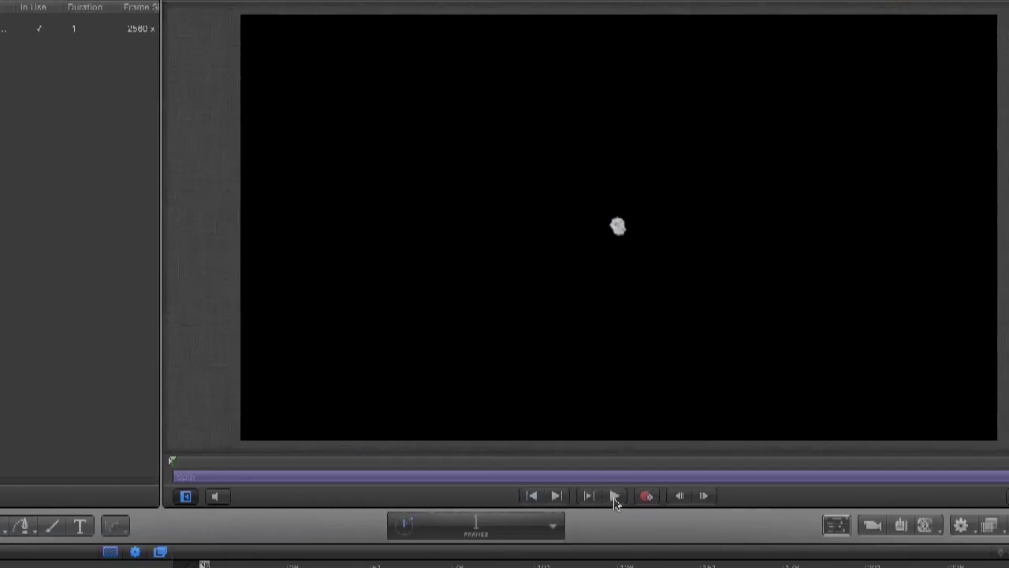
{"action": "left_click", "coordinate": [614, 495]}
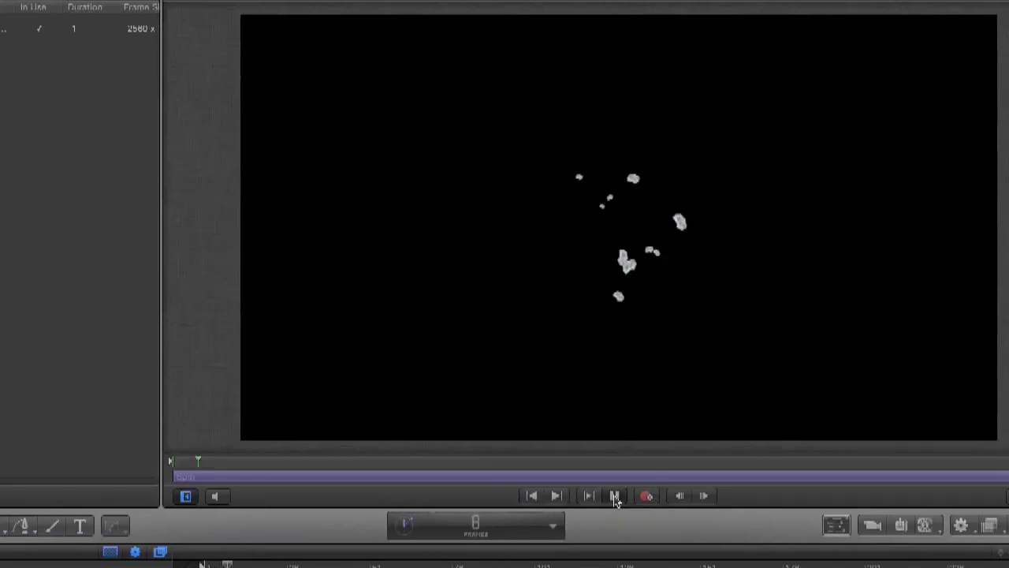
{"action": "left_click", "coordinate": [614, 495]}
{"action": "left_click", "coordinate": [532, 496]}
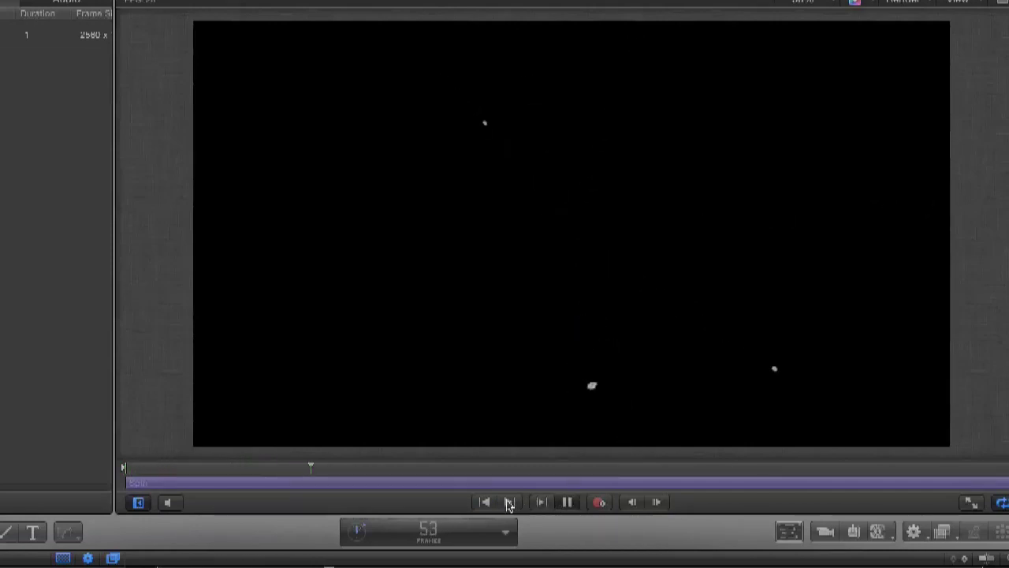
{"action": "left_click", "coordinate": [567, 502]}
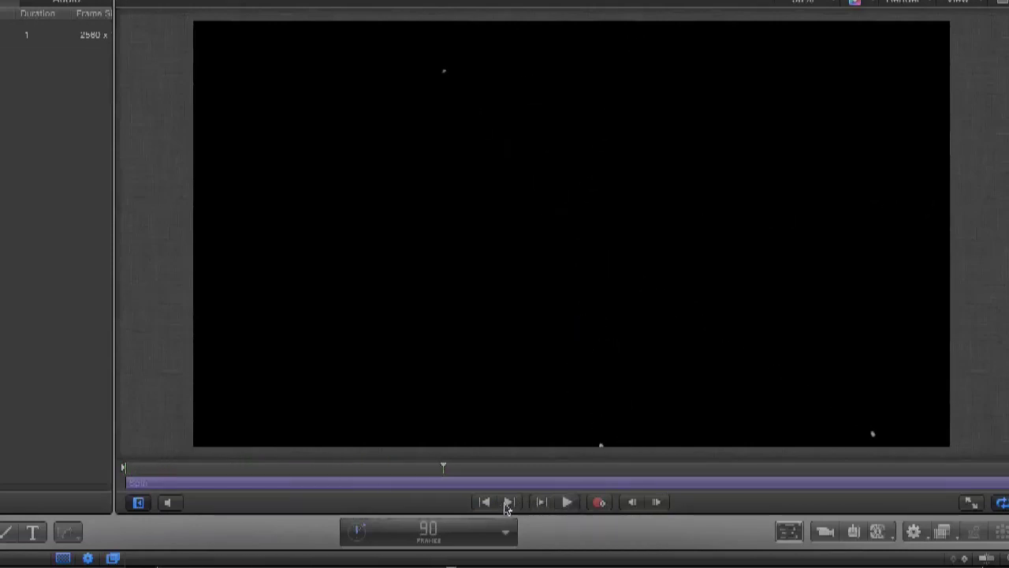
{"action": "left_click", "coordinate": [485, 503]}
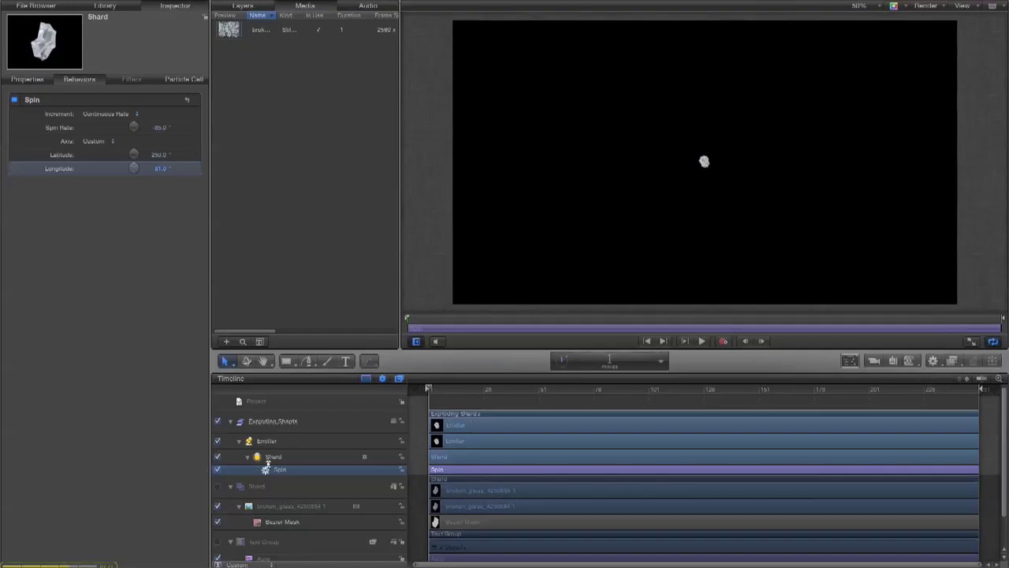
Add a Simulations Gravity behaviour (Acceleration 48) to the Shard particle cell.
{"action": "left_click", "coordinate": [273, 462]}
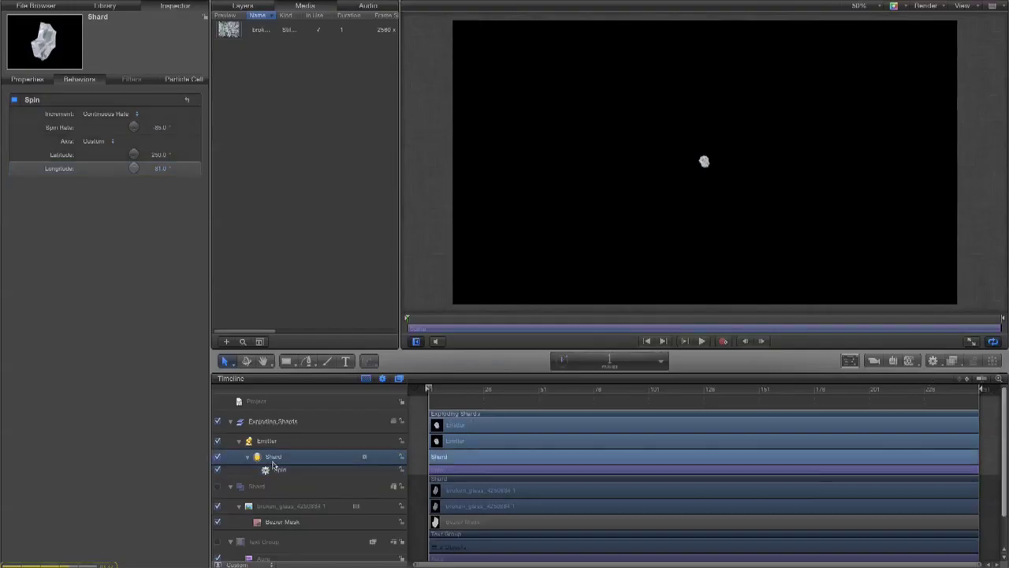
{"action": "left_click", "coordinate": [933, 360]}
{"action": "mouse_move", "coordinate": [946, 384]}
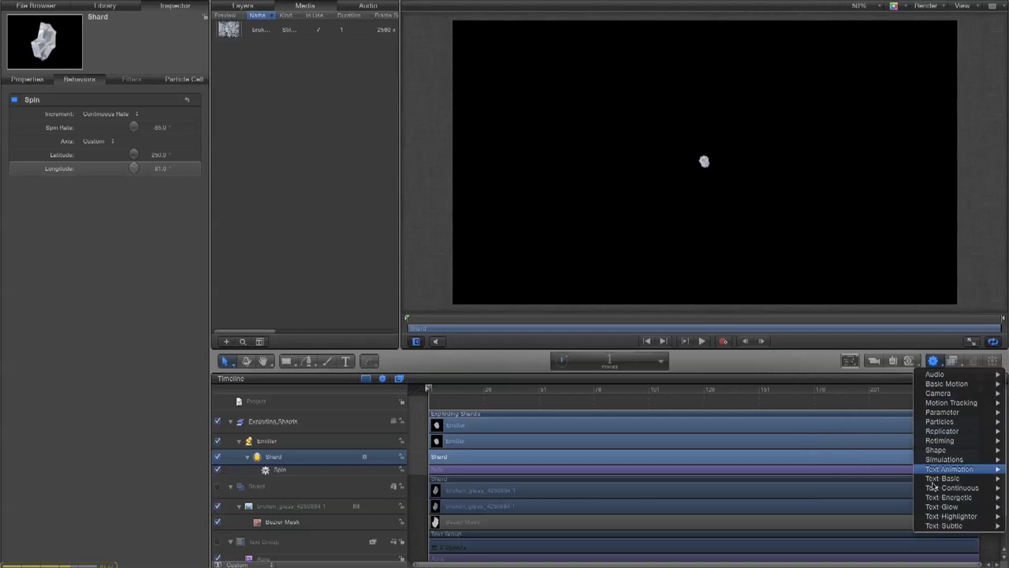
{"action": "mouse_move", "coordinate": [936, 461]}
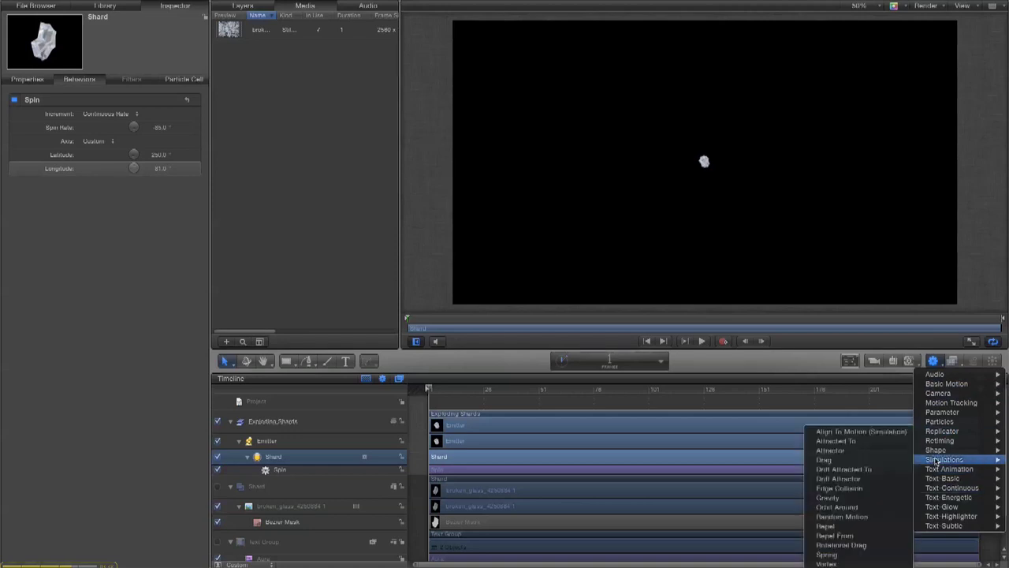
{"action": "left_click", "coordinate": [856, 503]}
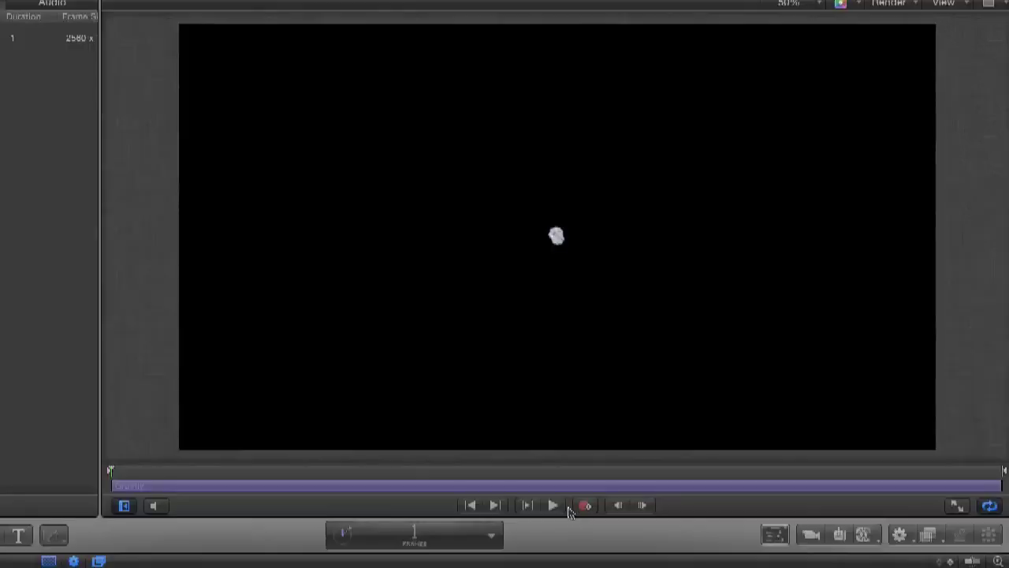
Play back the falling, spinning shards from the start to check the gravity.
{"action": "left_click", "coordinate": [703, 343]}
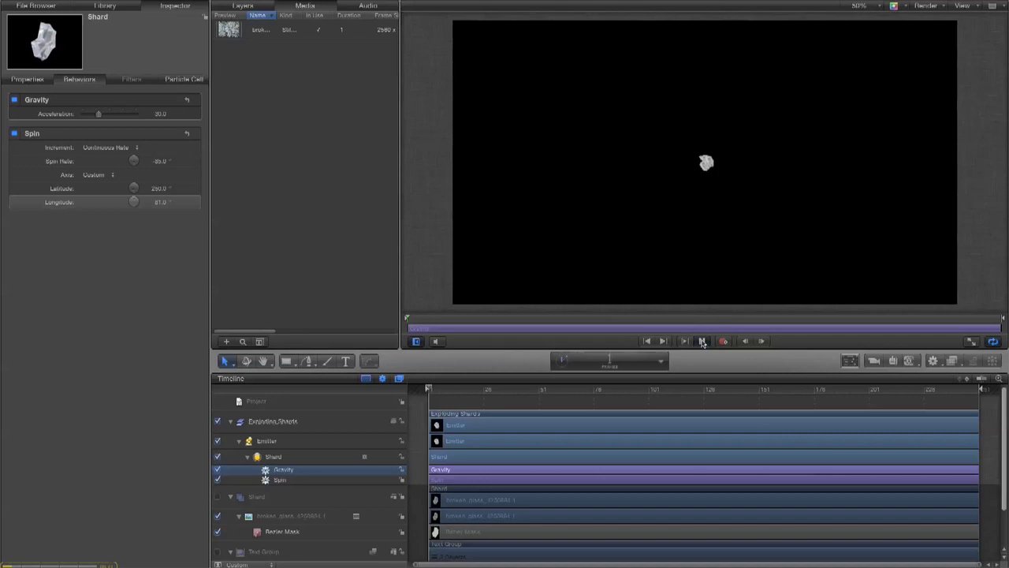
{"action": "left_click", "coordinate": [701, 341]}
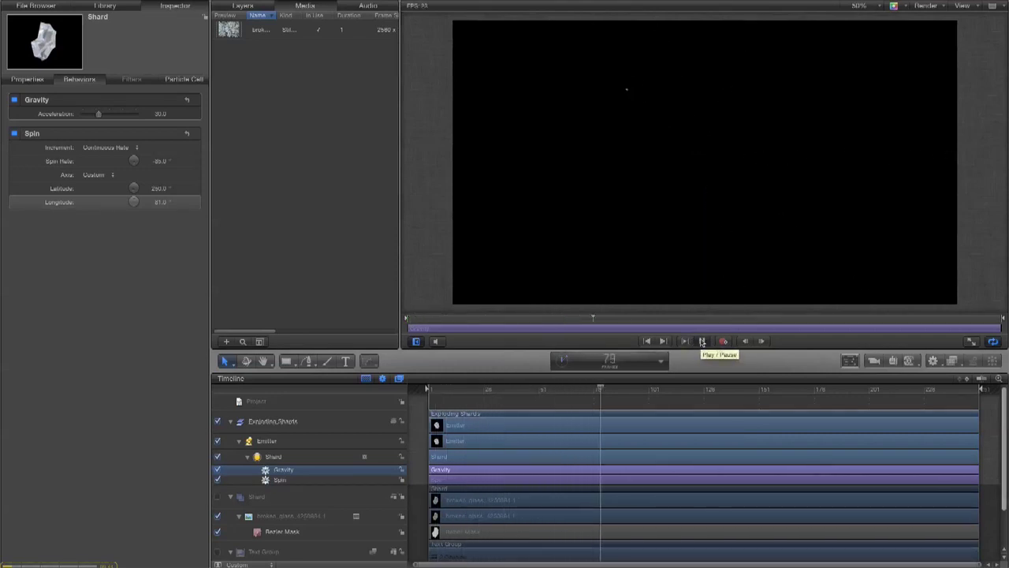
{"action": "left_click", "coordinate": [701, 341]}
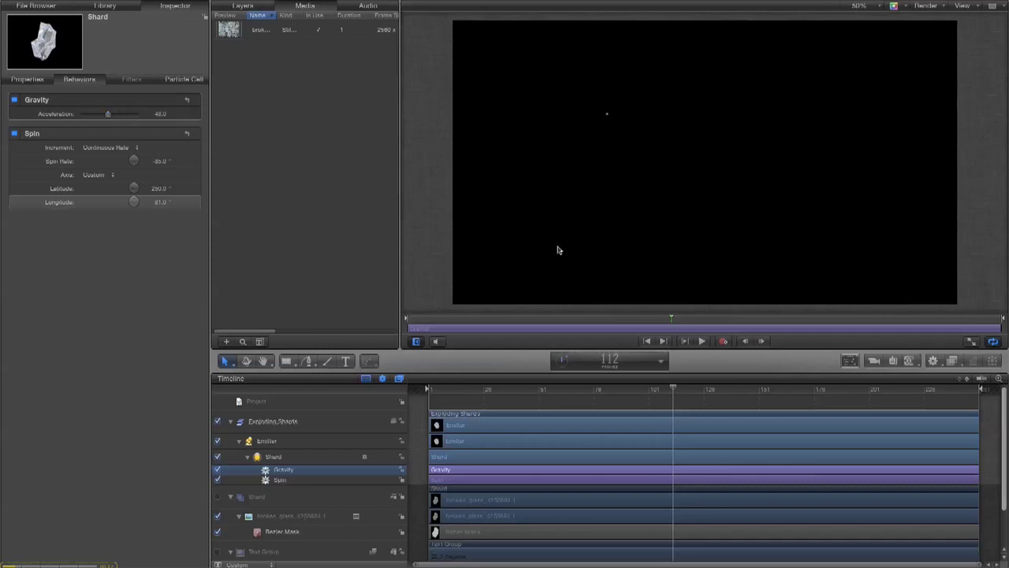
{"action": "left_click", "coordinate": [646, 341]}
{"action": "left_click", "coordinate": [702, 341]}
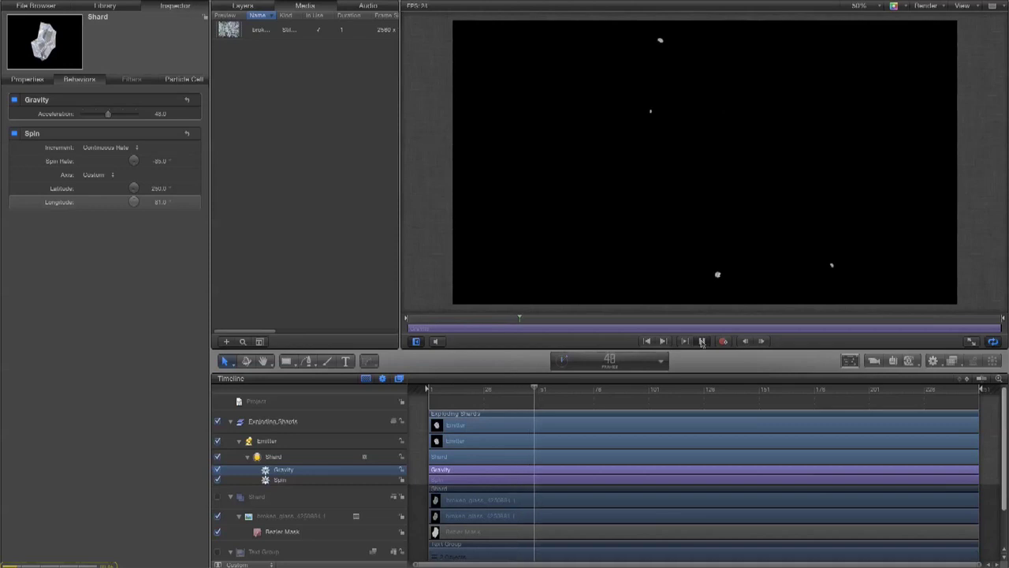